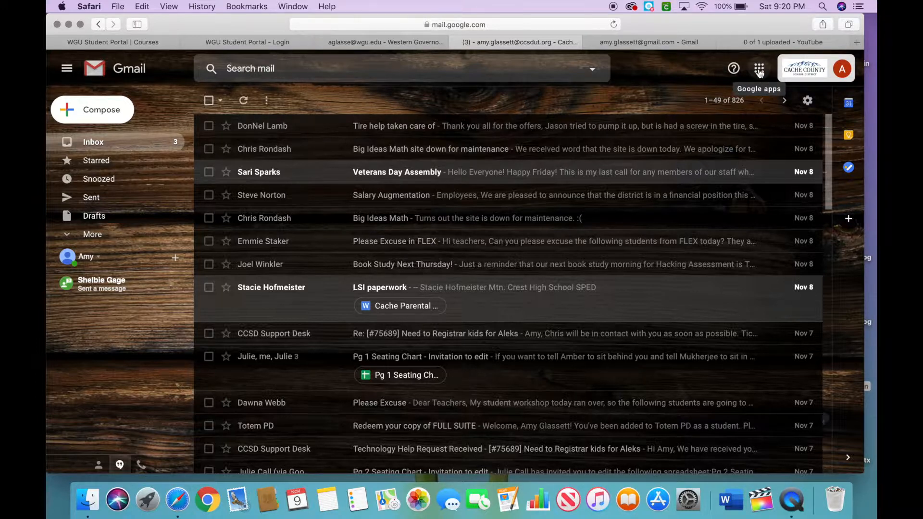
# Create a new blank form in Google Forms from the Google apps launcher.
pyautogui.click(759, 72)
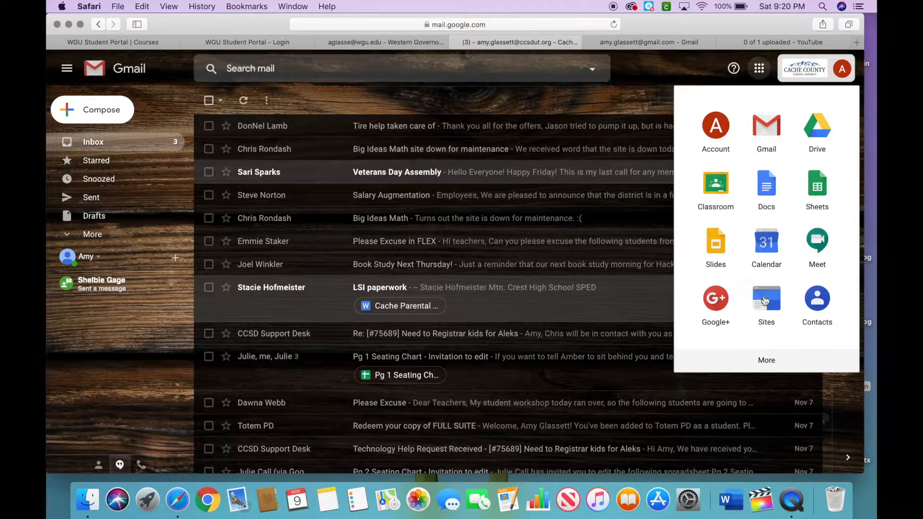
pyautogui.click(766, 362)
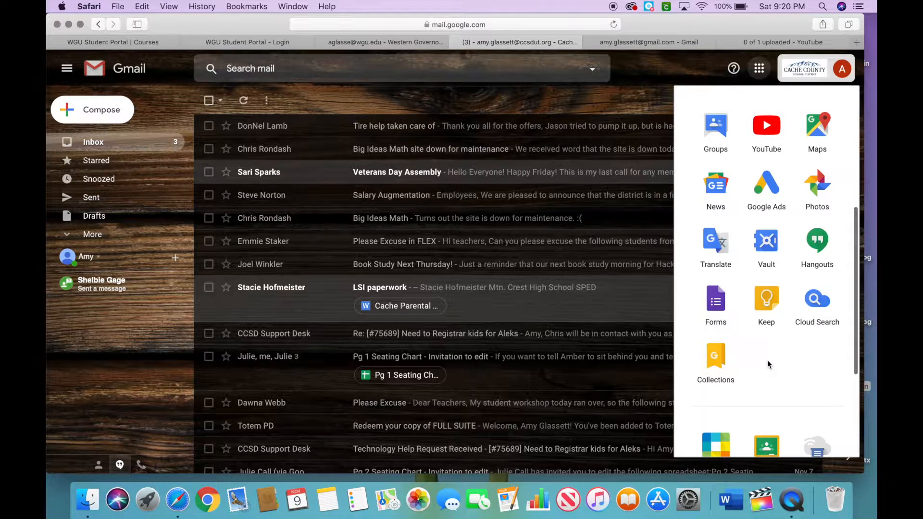
pyautogui.click(720, 309)
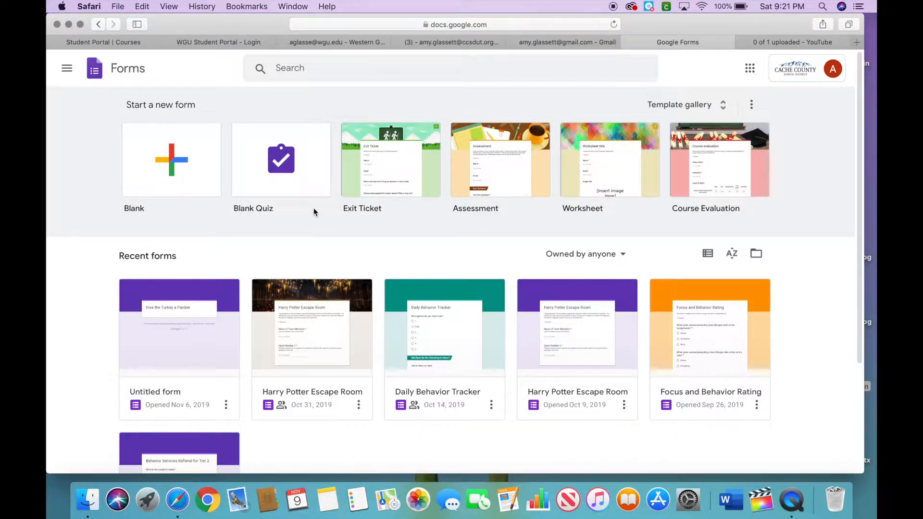
pyautogui.click(177, 168)
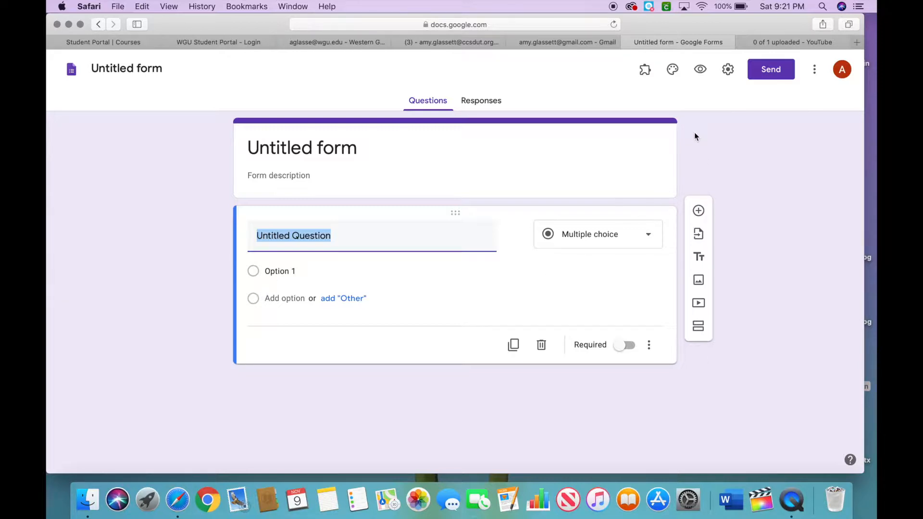
# Set the form header to the colorful candy image from the Work and School gallery.
pyautogui.click(674, 71)
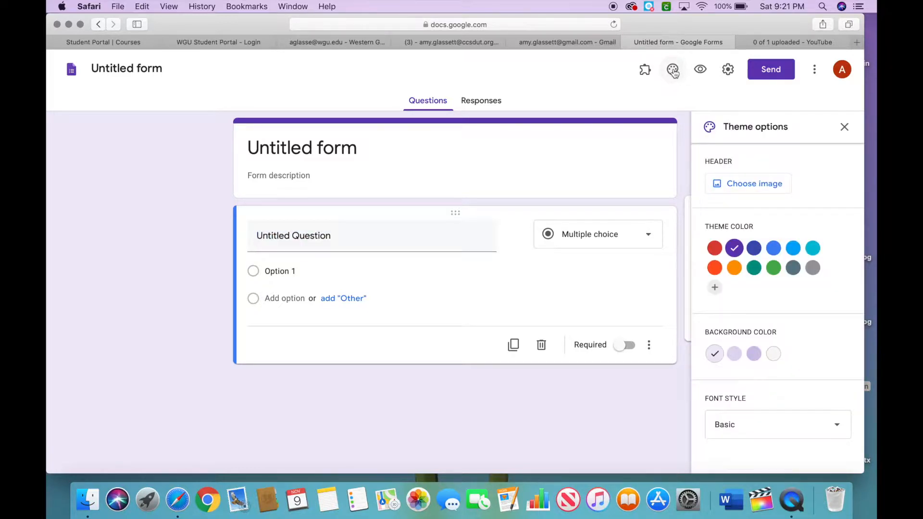
pyautogui.click(736, 189)
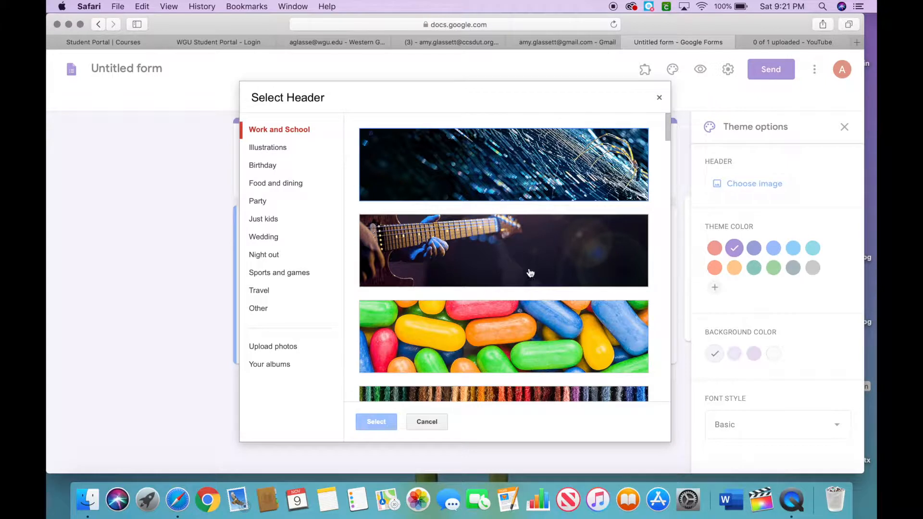
pyautogui.scroll(-2, 557, 247)
pyautogui.scroll(-10, 557, 247)
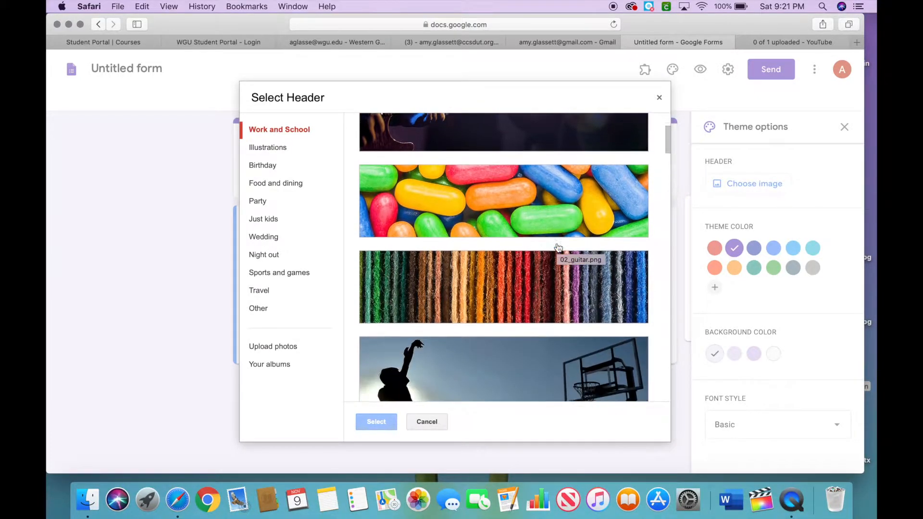
pyautogui.scroll(-4, 558, 248)
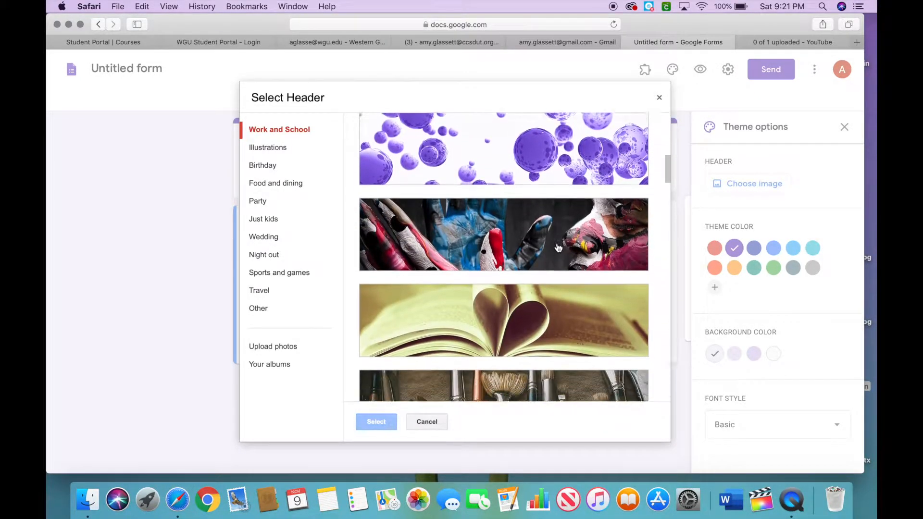
pyautogui.scroll(-2, 557, 248)
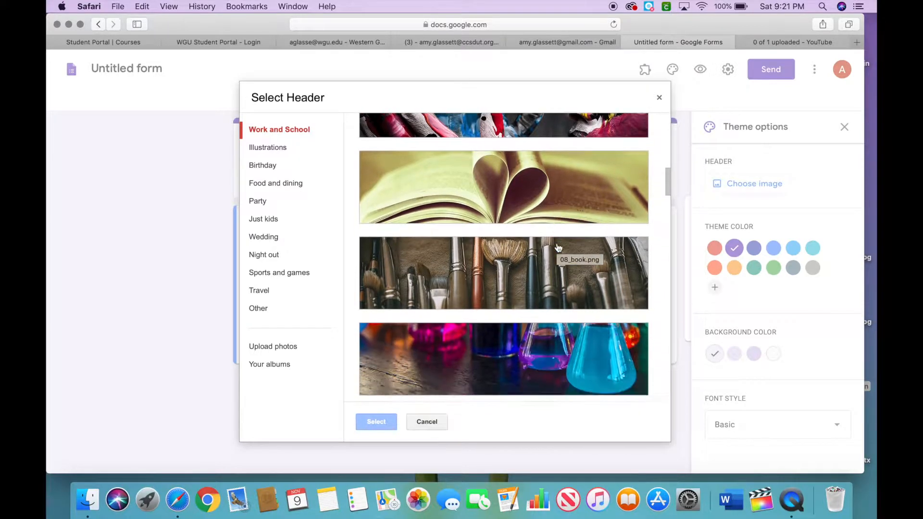
pyautogui.scroll(5, 557, 247)
pyautogui.scroll(8, 557, 247)
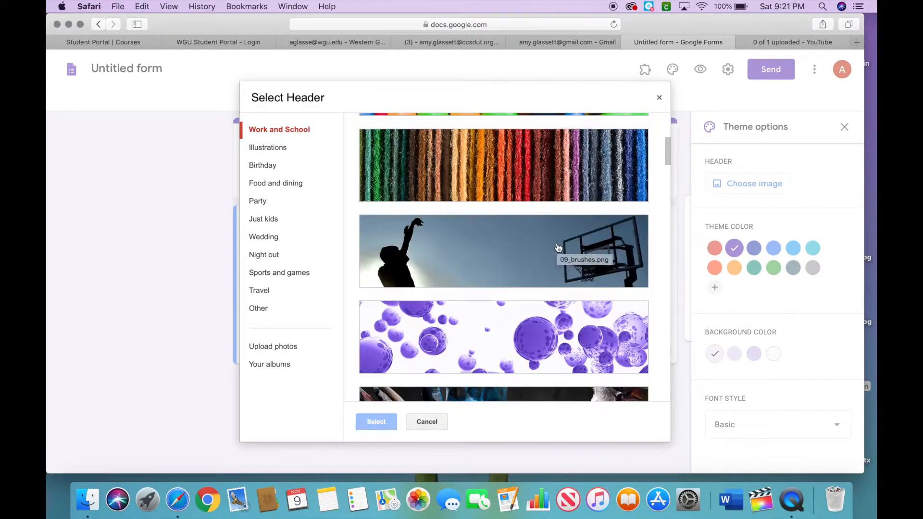
pyautogui.click(551, 220)
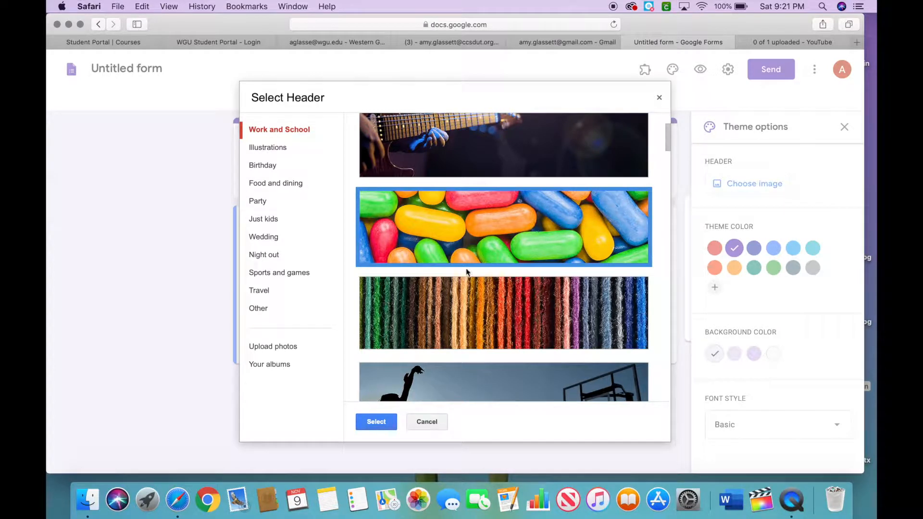
pyautogui.click(369, 423)
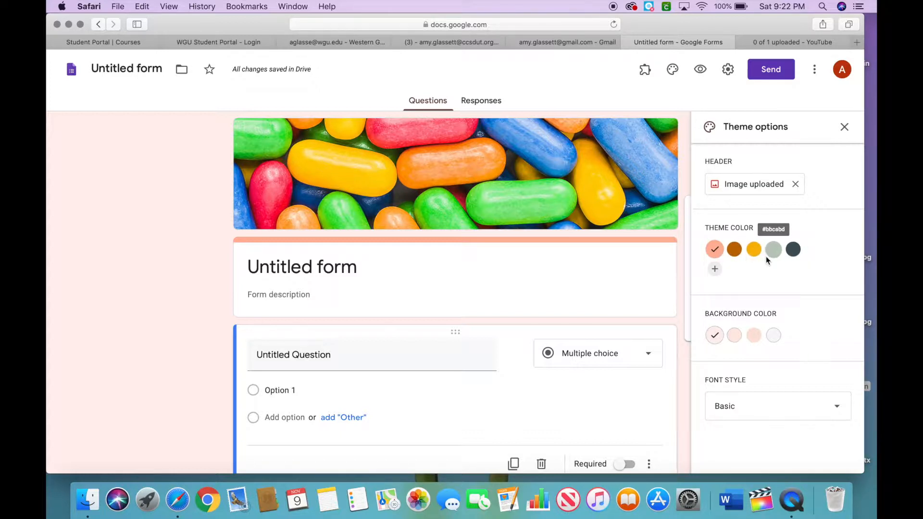
# Try out the theme color swatches and settle on the dark slate gray theme color.
pyautogui.click(742, 253)
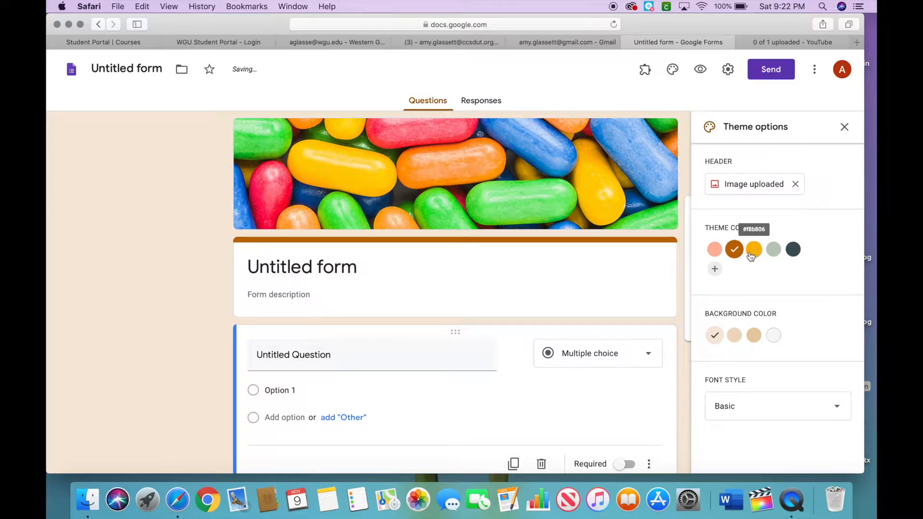
pyautogui.click(753, 253)
pyautogui.click(772, 253)
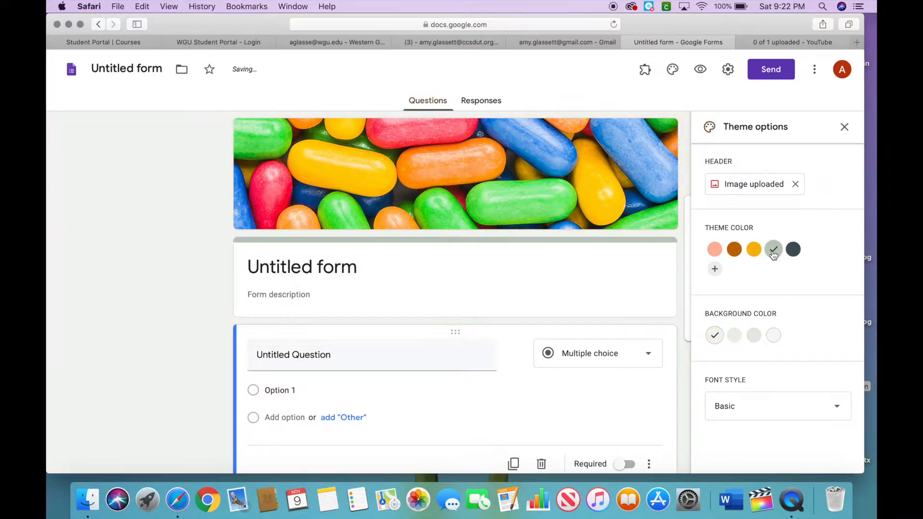
pyautogui.click(794, 257)
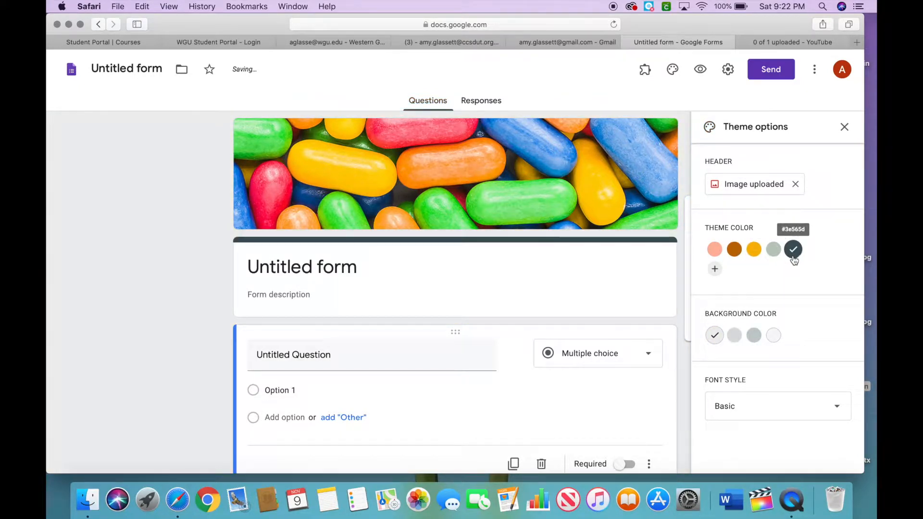
pyautogui.click(718, 250)
pyautogui.click(733, 250)
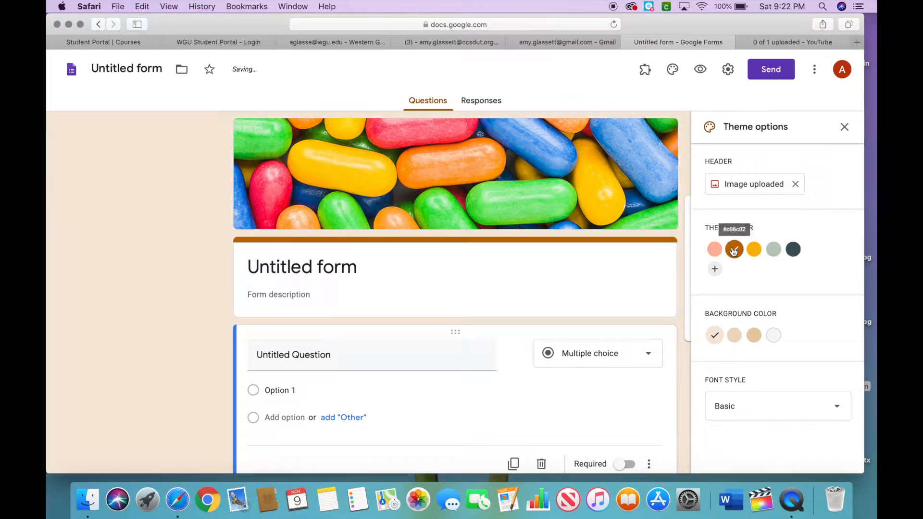
pyautogui.click(773, 250)
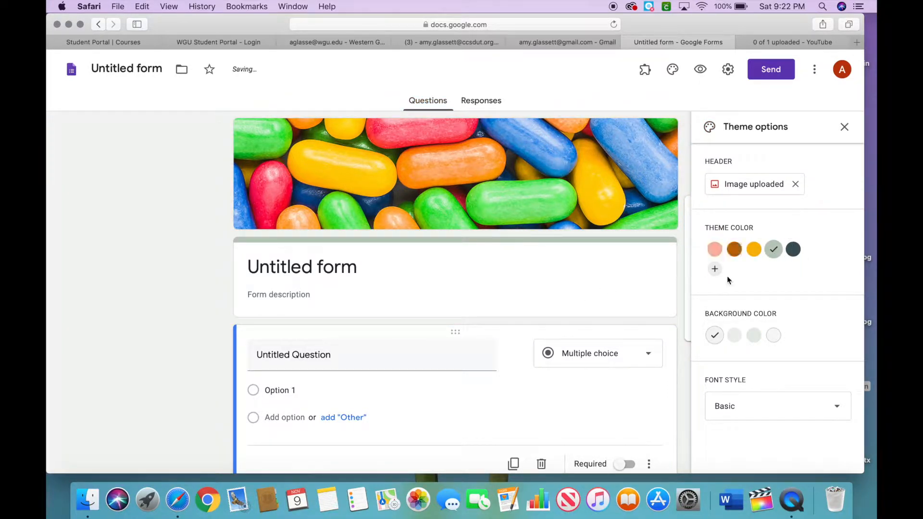
pyautogui.click(796, 254)
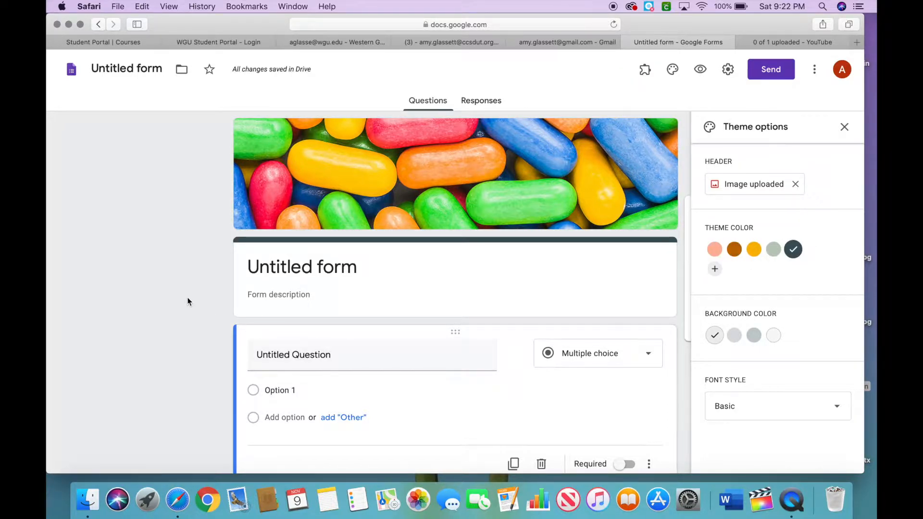
# Rename the form as Help Tom Escape.
pyautogui.click(121, 69)
pyautogui.moveTo(161, 68); pyautogui.dragTo(96, 67)
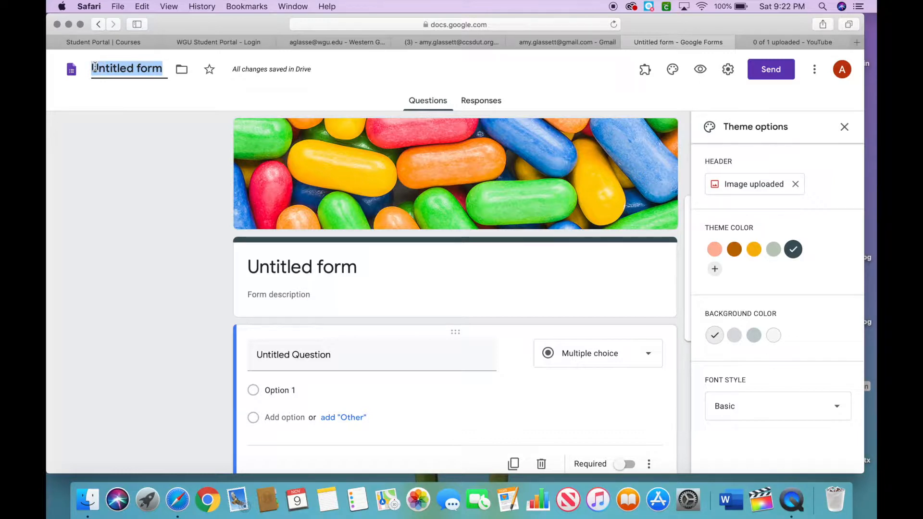
pyautogui.write('he')
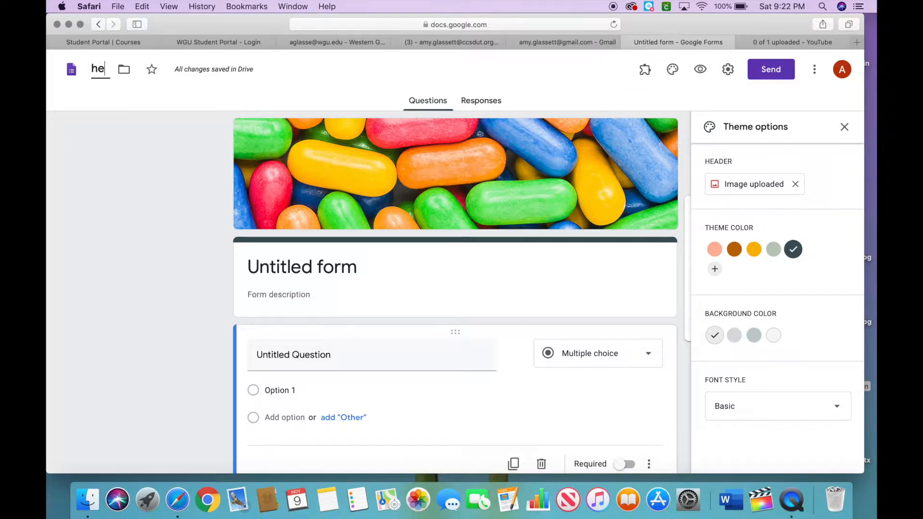
pyautogui.press('BackSpace')
pyautogui.press('BackSpace')
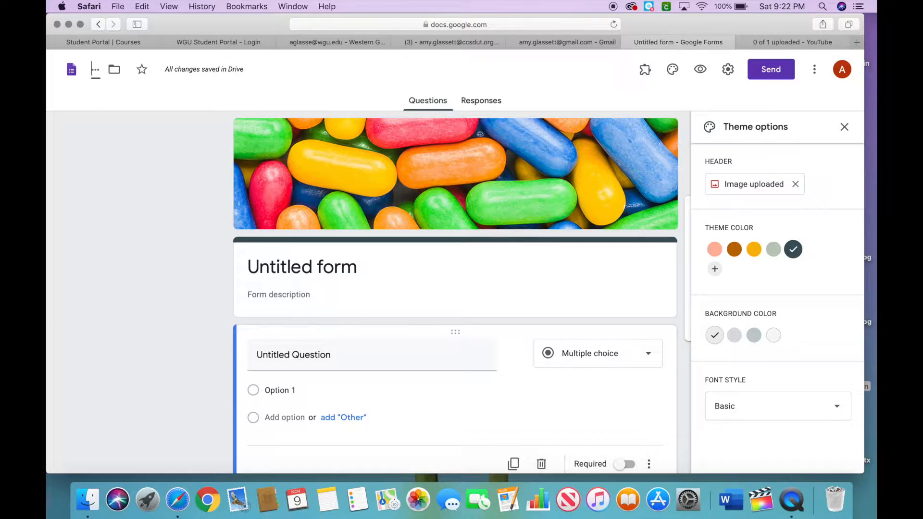
pyautogui.write('Help')
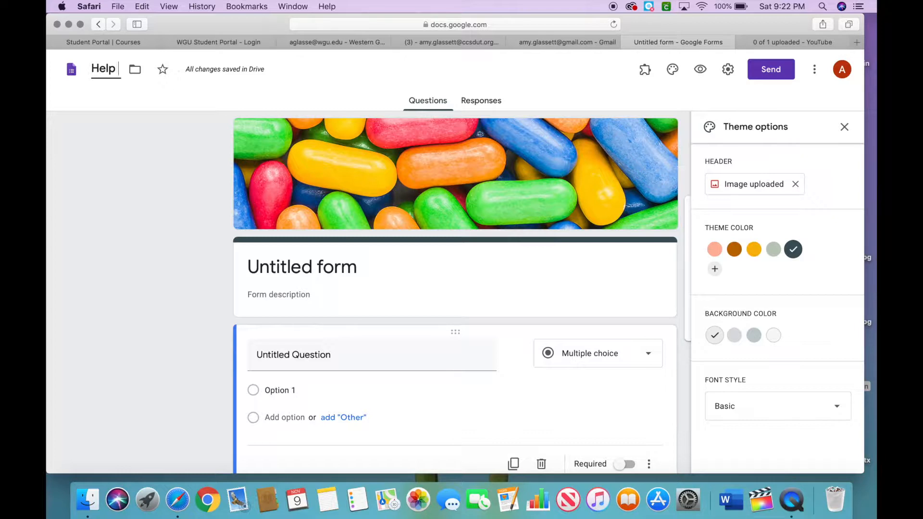
pyautogui.write(' To')
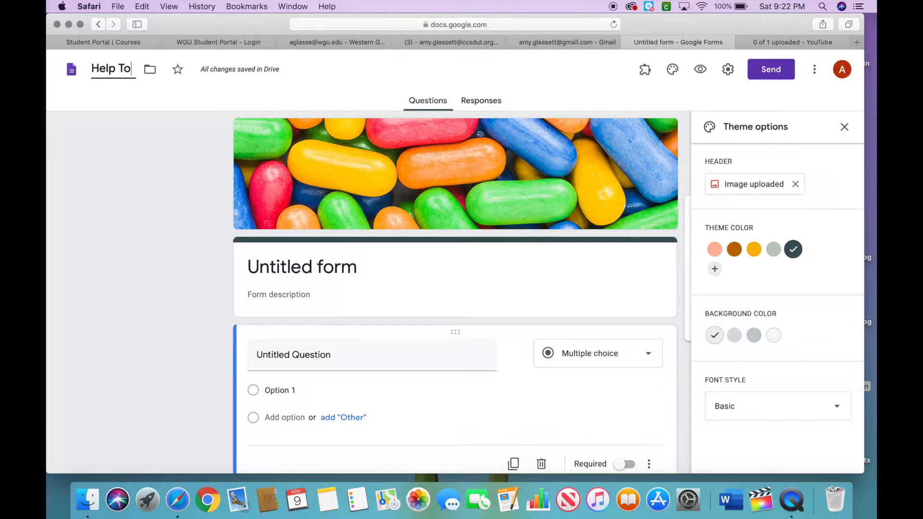
pyautogui.write('m E')
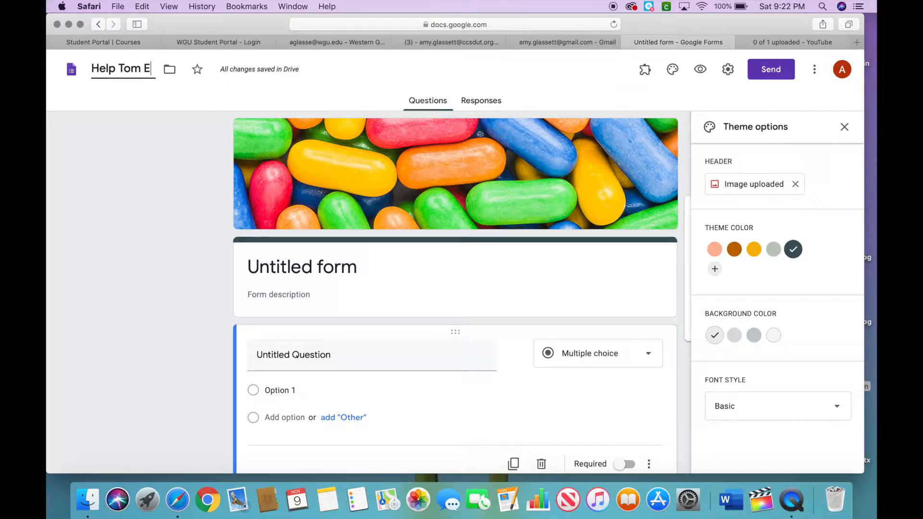
pyautogui.write('scape')
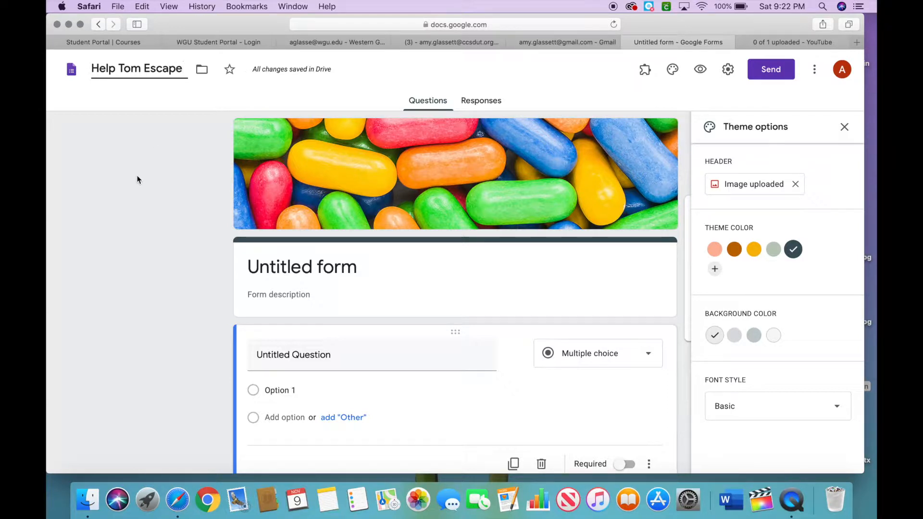
# Enter gjhkgvkjhvb as the form description.
pyautogui.click(268, 264)
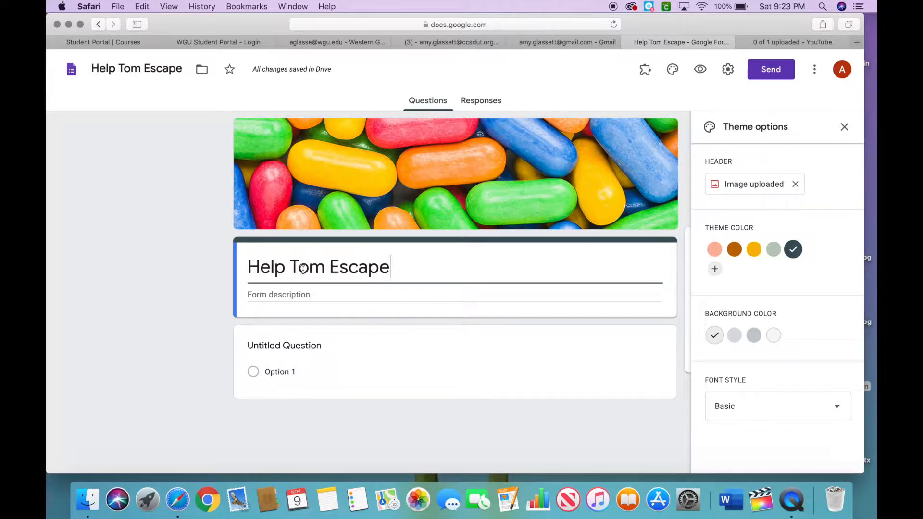
pyautogui.click(256, 295)
pyautogui.write('gjhkgvkjhvb')
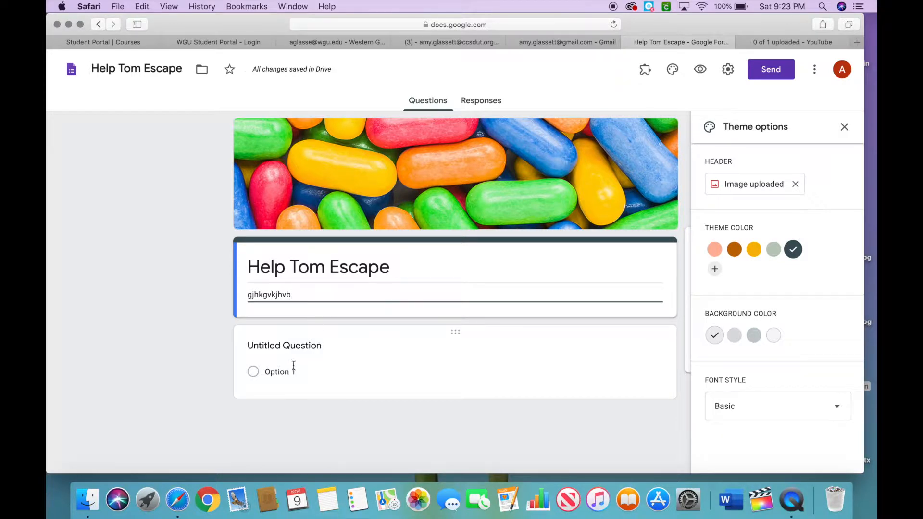
# Close the theme options, change the first question to Short answer and make it required.
pyautogui.click(844, 128)
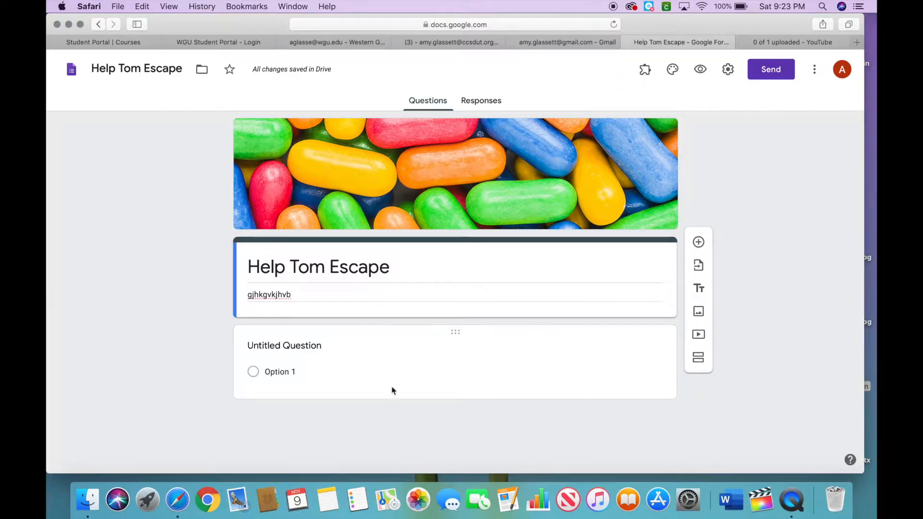
pyautogui.click(307, 365)
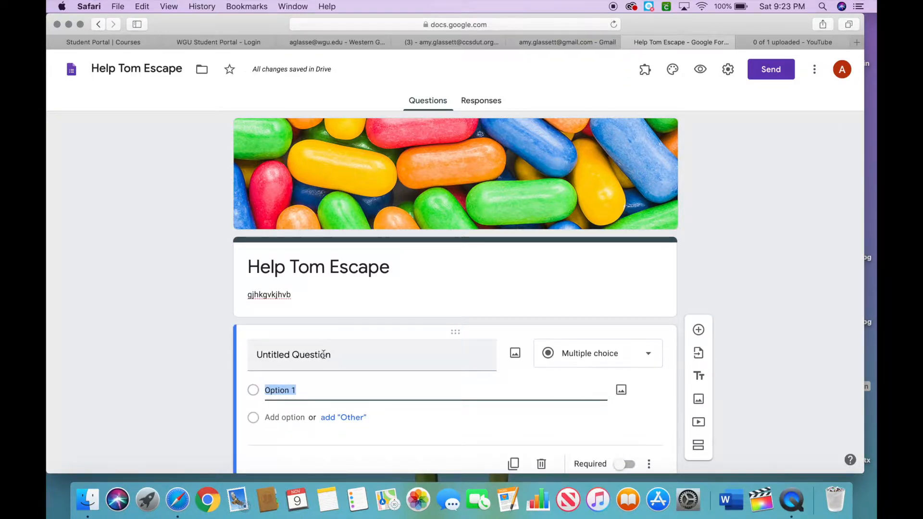
pyautogui.scroll(-2, 467, 370)
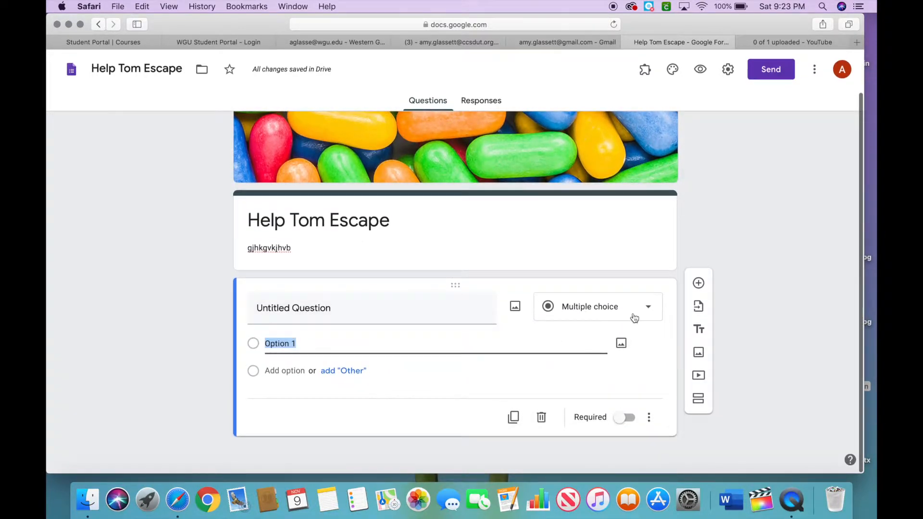
pyautogui.click(647, 311)
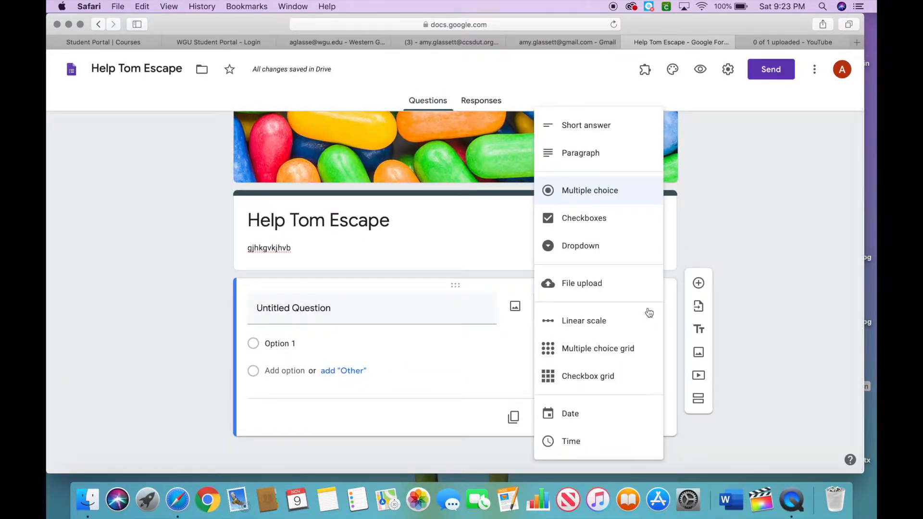
pyautogui.click(605, 136)
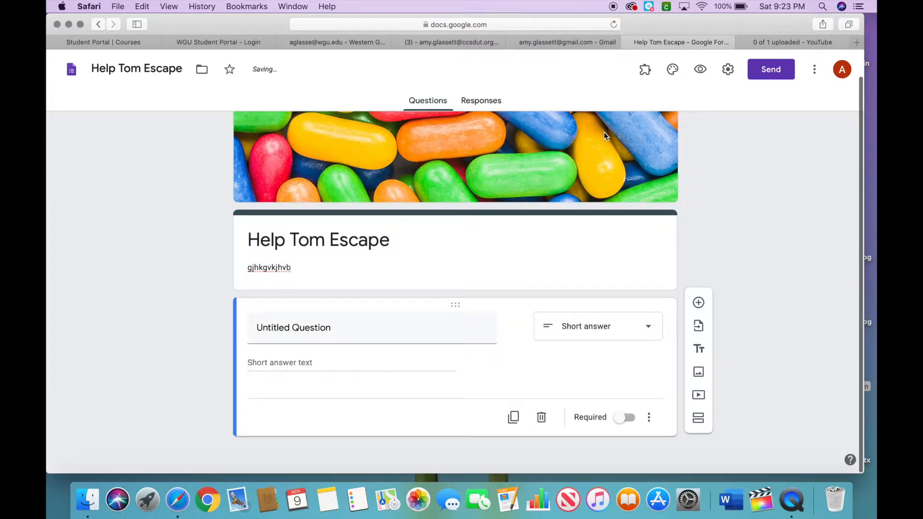
pyautogui.click(624, 418)
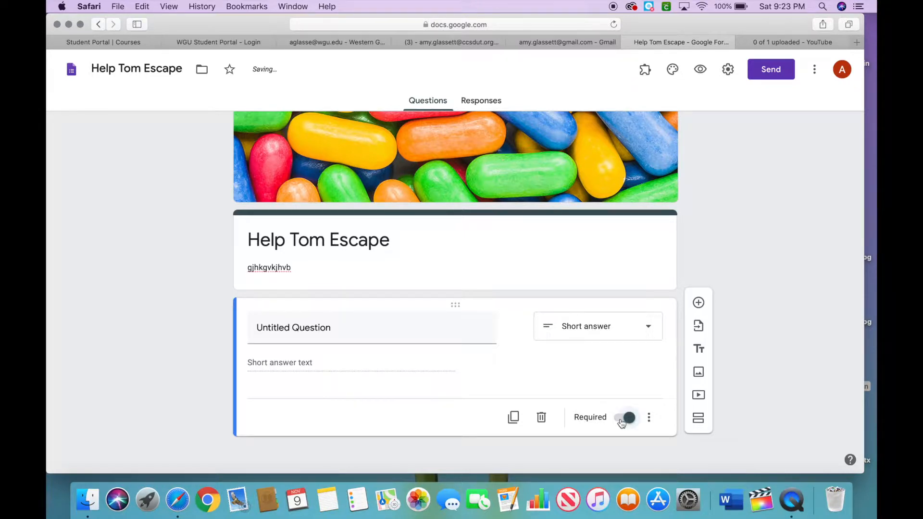
# Rename the first question as Name of people in group.
pyautogui.click(293, 329)
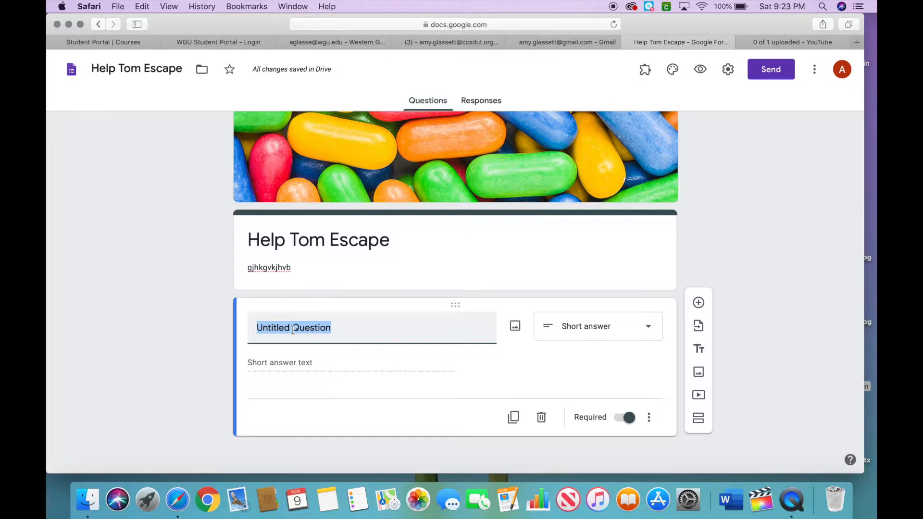
pyautogui.write('ng')
pyautogui.press('BackSpace')
pyautogui.press('BackSpace')
pyautogui.write('Name f')
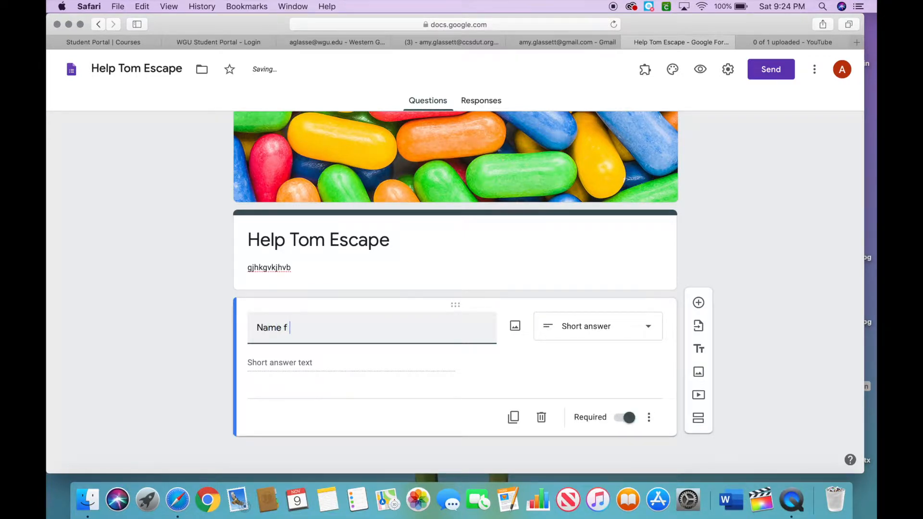
pyautogui.write(' people in group')
pyautogui.click(284, 327)
pyautogui.write('o')
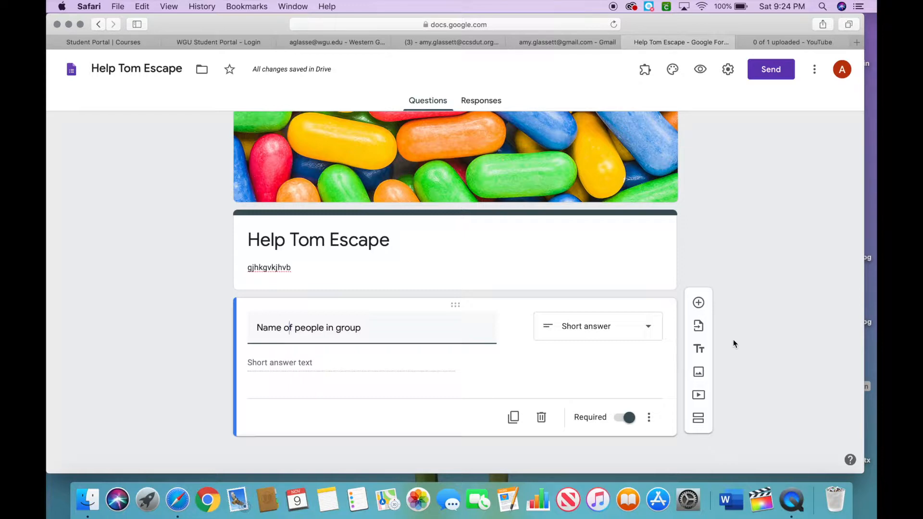
# Open Google Drive from another tab and open the Harry Potter Escape Room form.
pyautogui.click(569, 44)
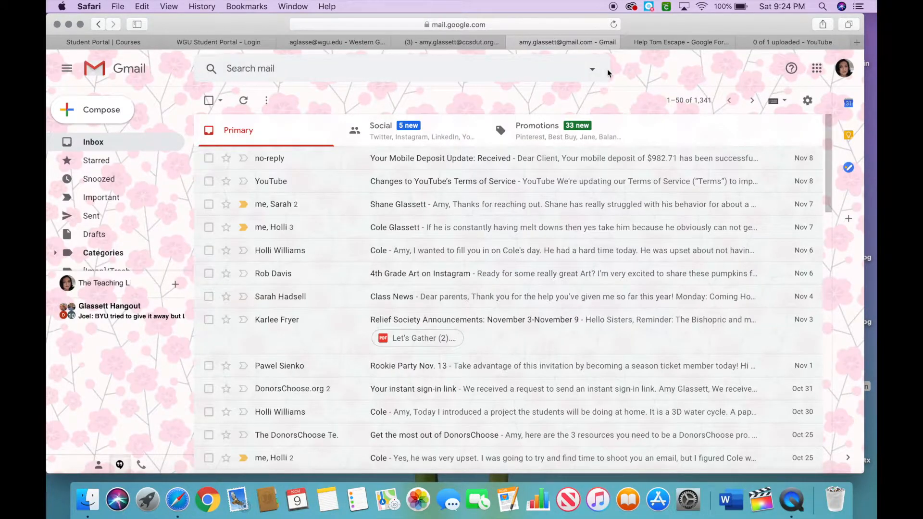
pyautogui.click(480, 42)
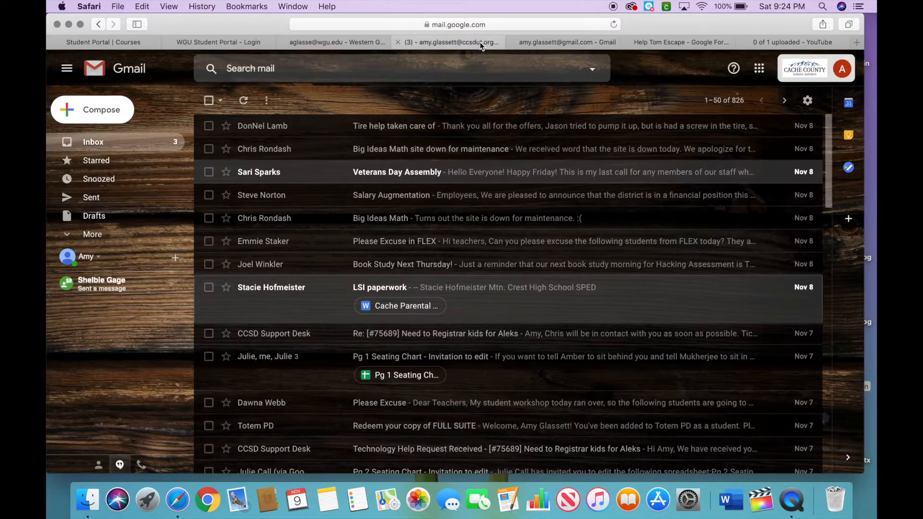
pyautogui.click(764, 71)
pyautogui.click(817, 129)
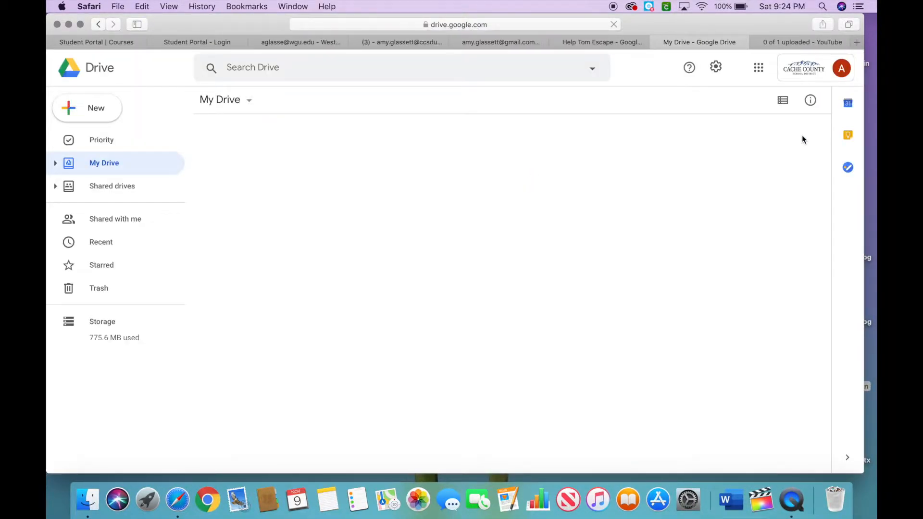
pyautogui.click(598, 176)
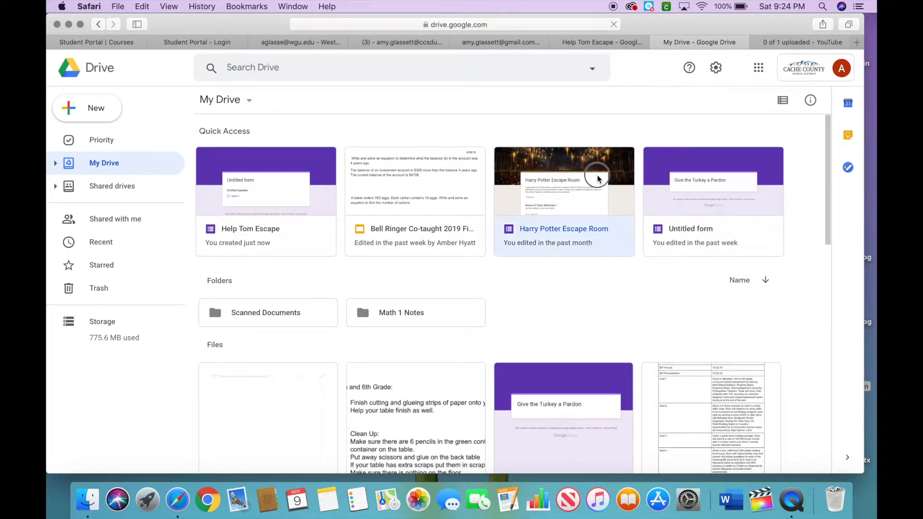
pyautogui.doubleClick(597, 177)
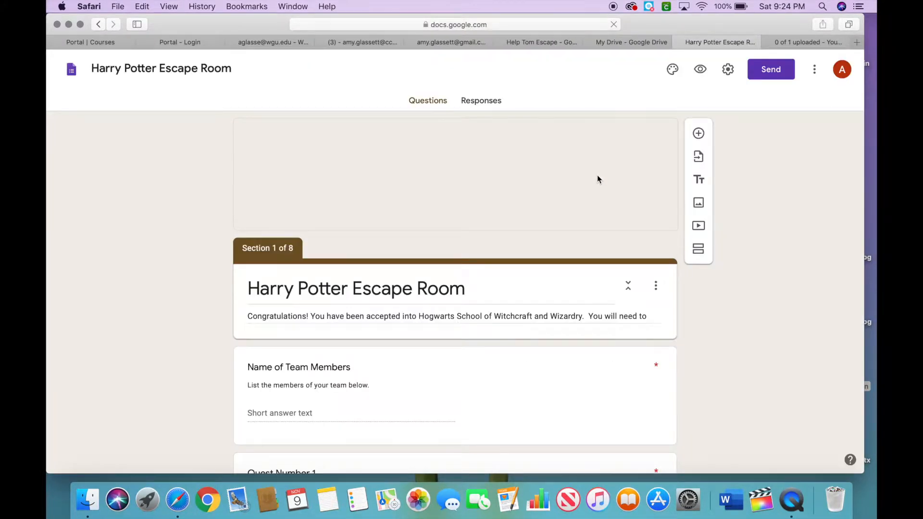
# Scroll through the Harry Potter Escape Room form's header and first questions and return to the Help Tom Escape form.
pyautogui.scroll(-2, 460, 280)
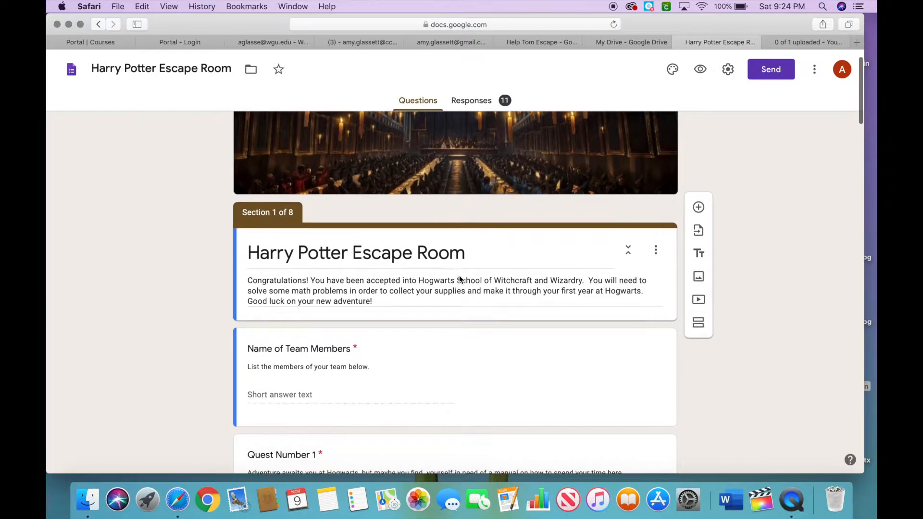
pyautogui.scroll(2, 299, 261)
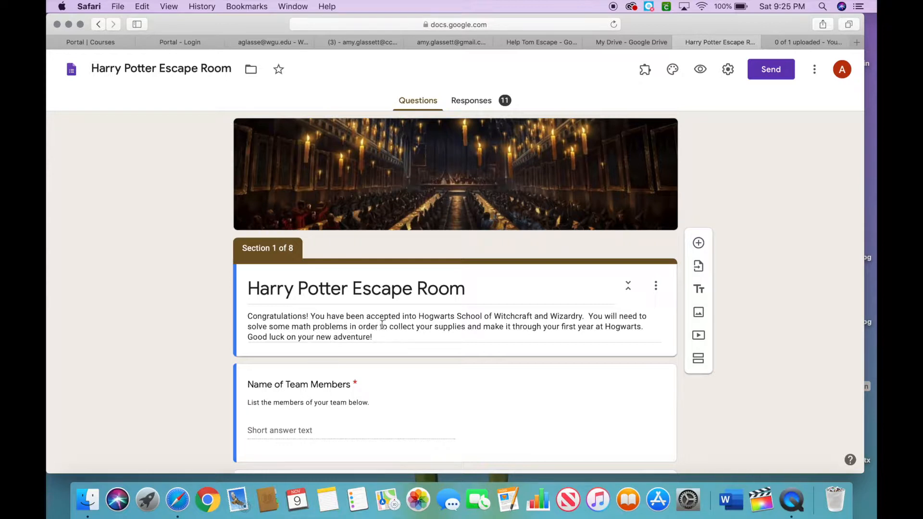
pyautogui.scroll(-2, 382, 325)
pyautogui.scroll(-4, 382, 325)
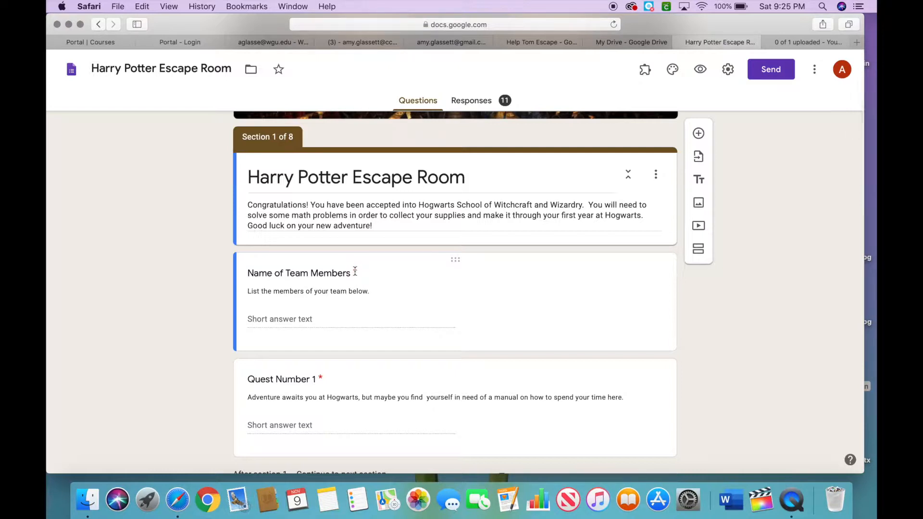
pyautogui.scroll(-2, 360, 297)
pyautogui.scroll(-3, 360, 297)
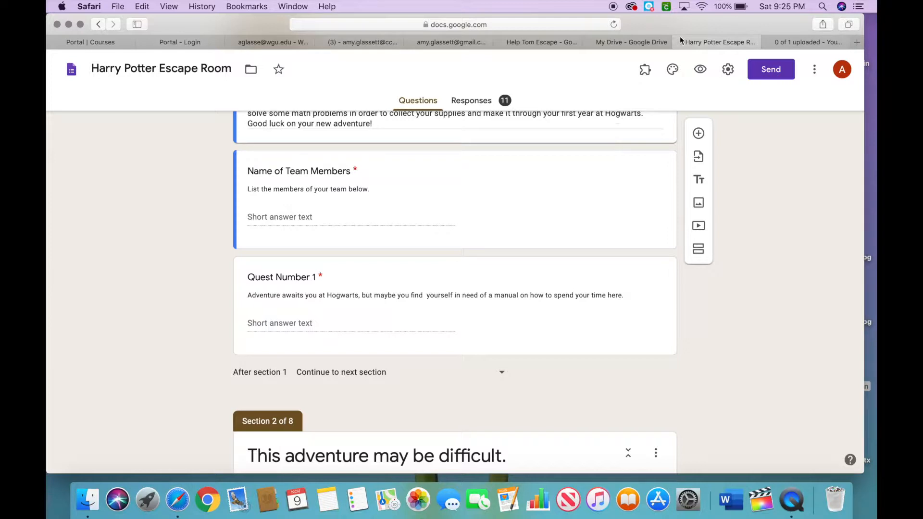
pyautogui.click(640, 45)
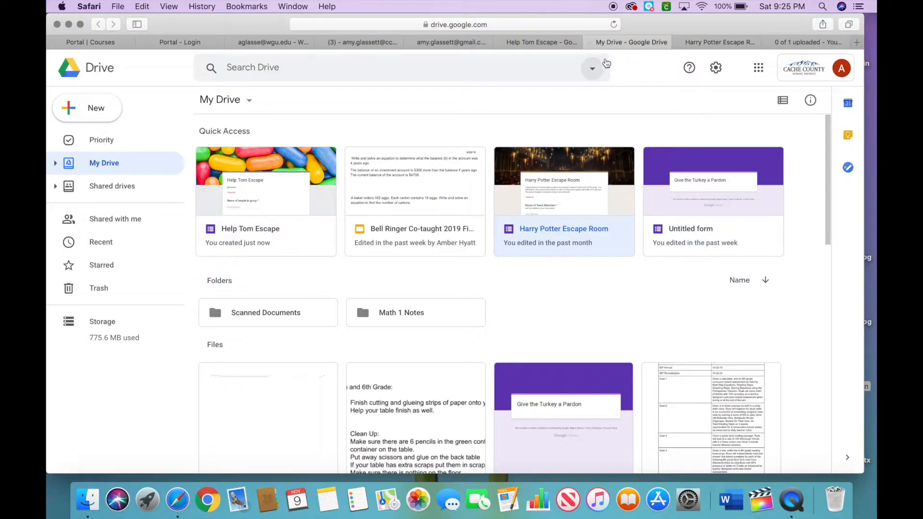
pyautogui.click(543, 44)
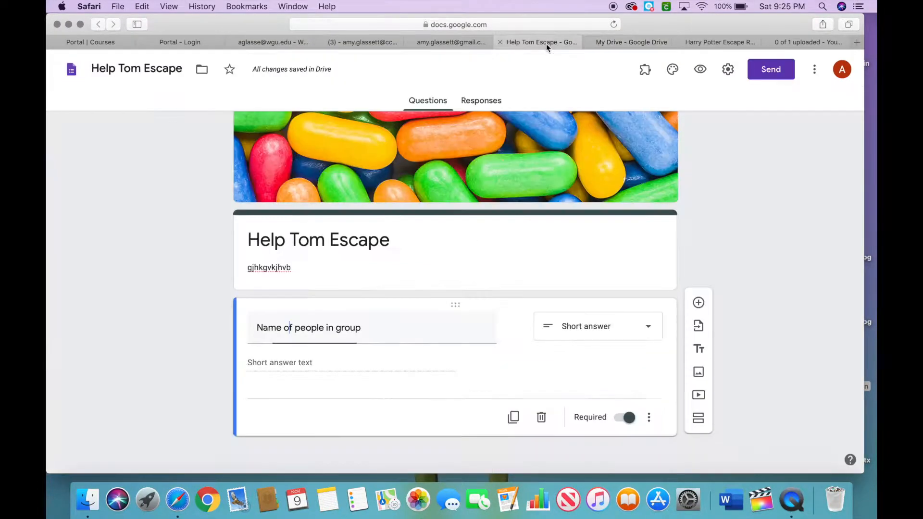
# Add a new question titled Activity 1.
pyautogui.click(290, 331)
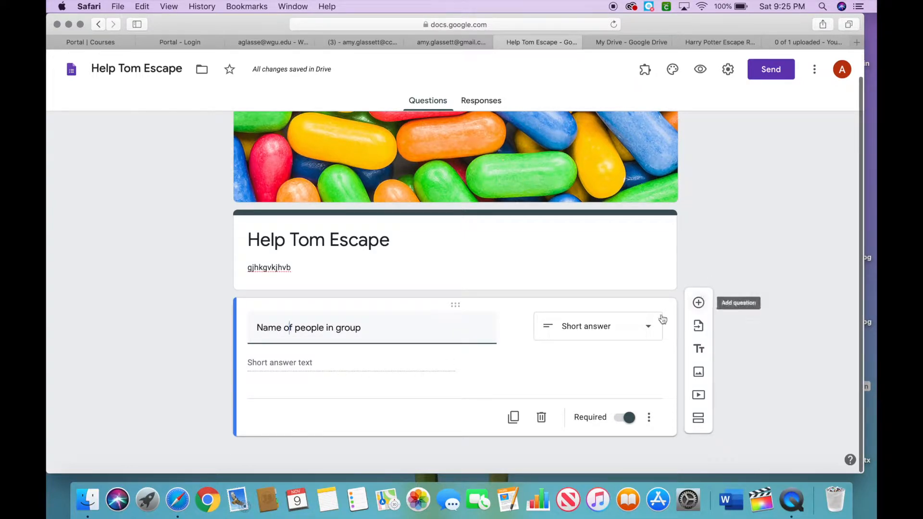
pyautogui.click(698, 302)
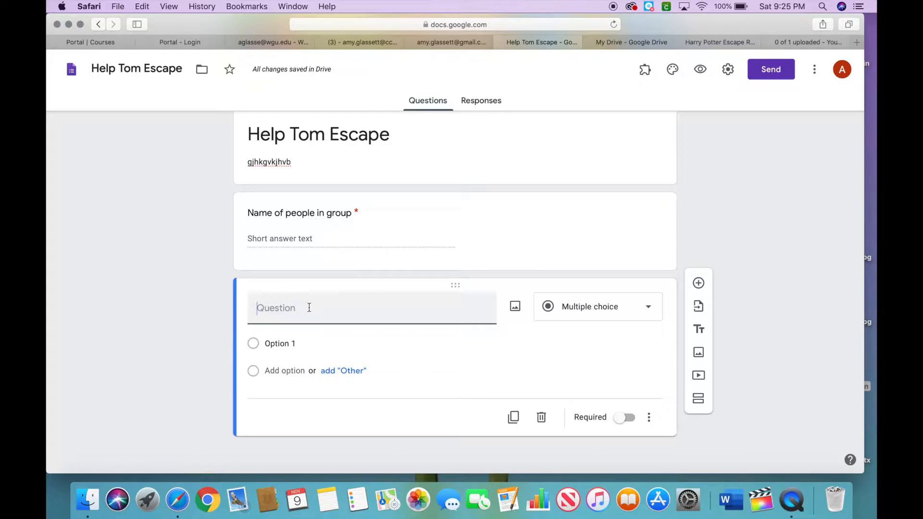
pyautogui.write('Activity')
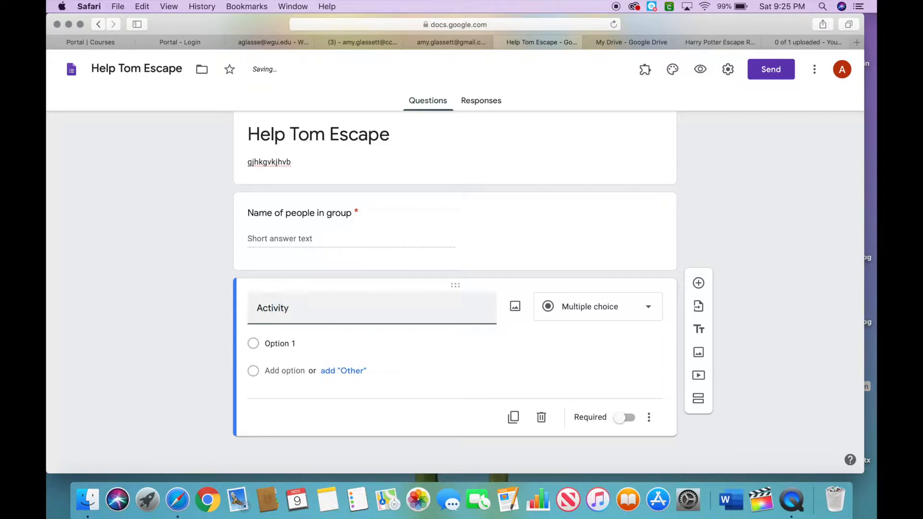
pyautogui.write(' 1')
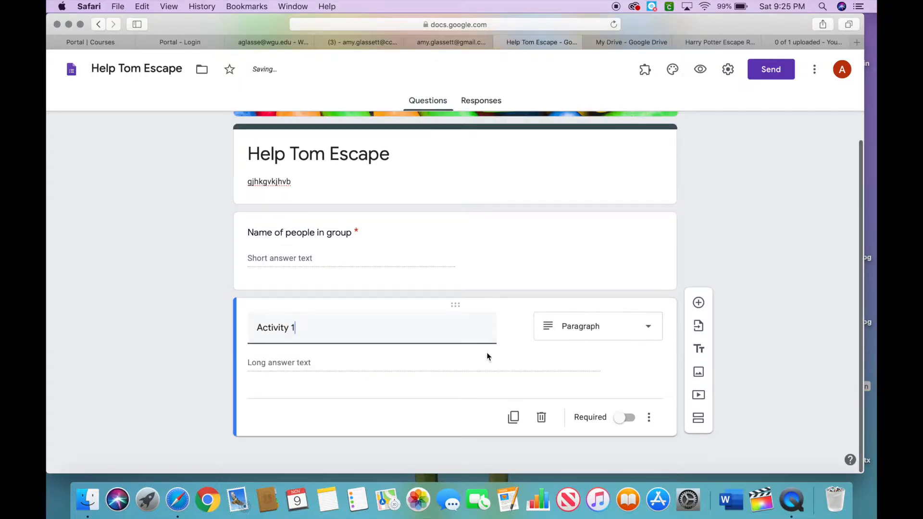
# Make the Activity 1 question required and change its type to Short answer.
pyautogui.click(623, 418)
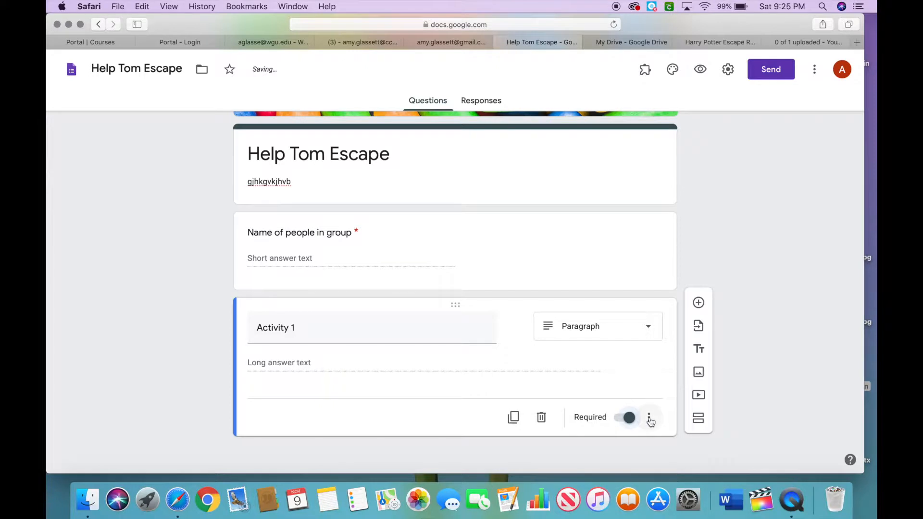
pyautogui.click(654, 332)
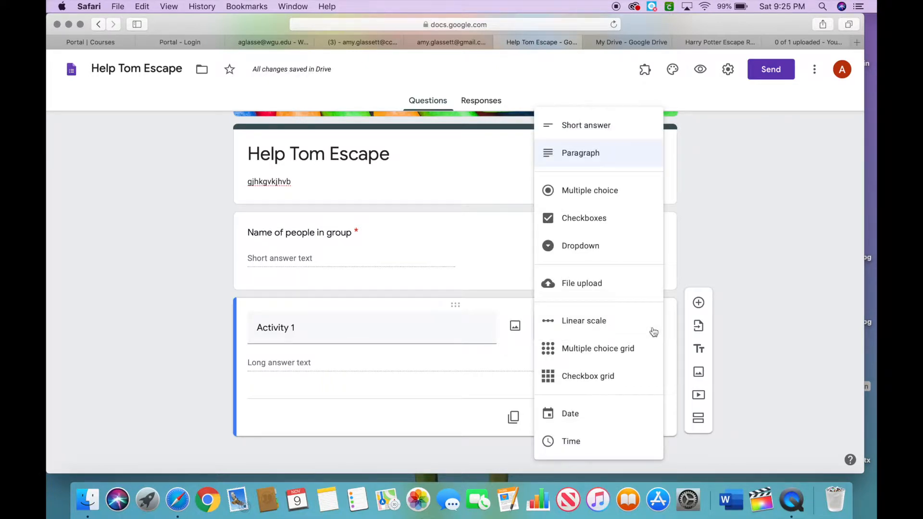
pyautogui.click(612, 136)
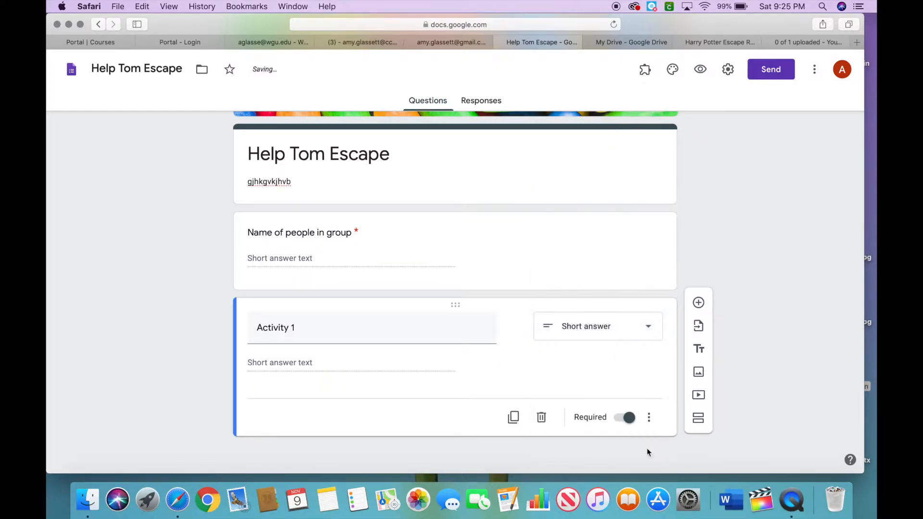
# Show the description and response validation fields for the Activity 1 question.
pyautogui.click(650, 420)
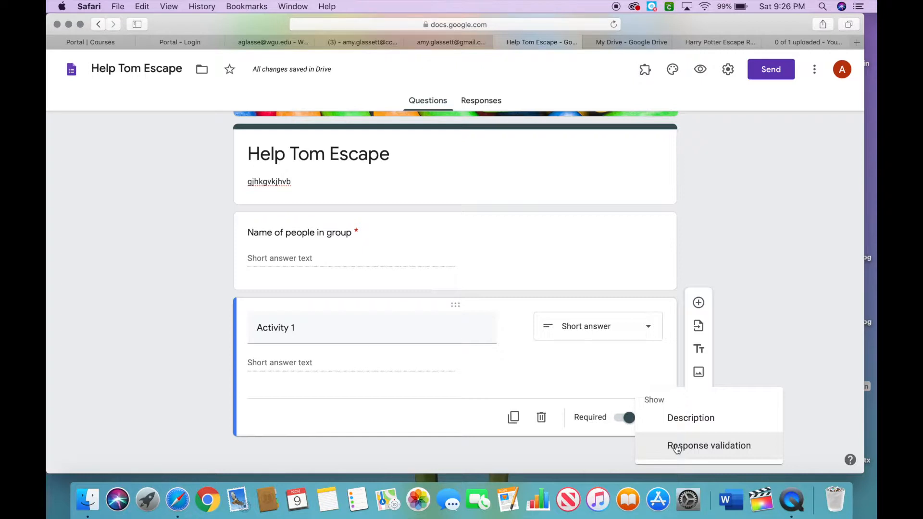
pyautogui.click(691, 418)
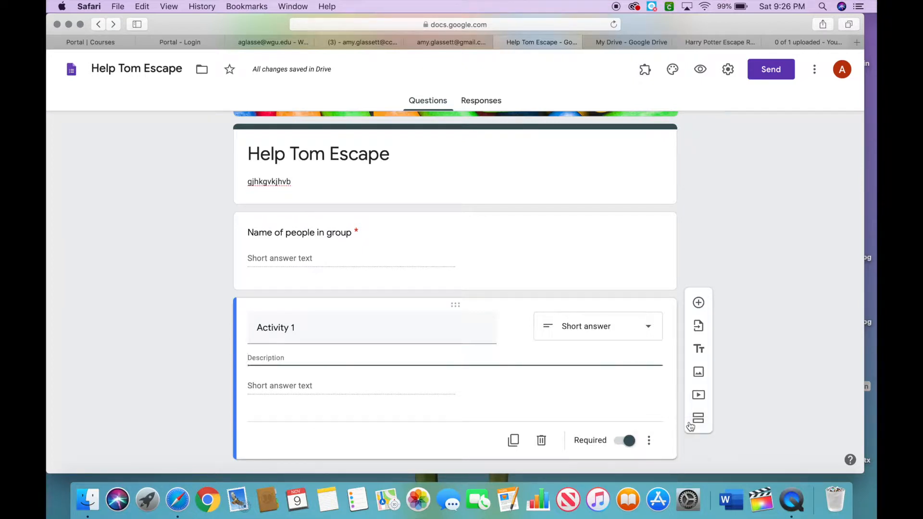
pyautogui.click(649, 441)
pyautogui.click(676, 448)
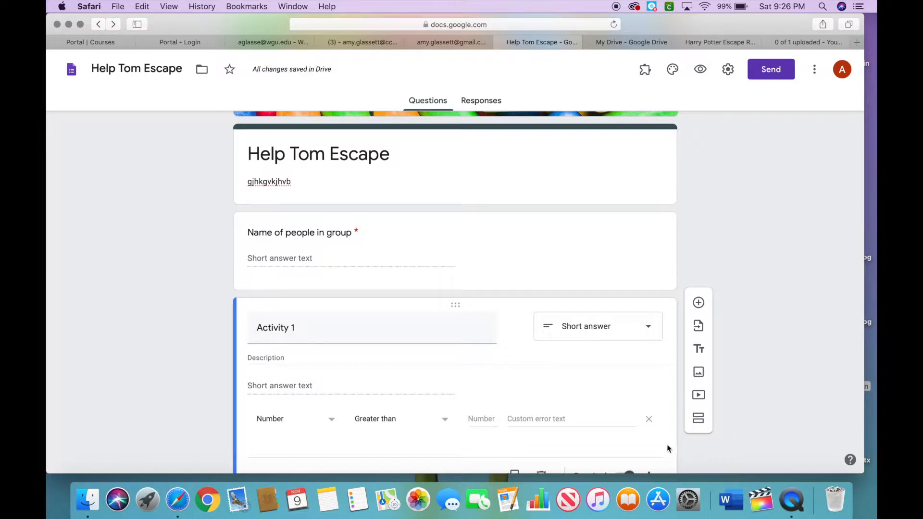
# Enter jfgchfvkghvk as the Activity 1 question's description.
pyautogui.click(259, 364)
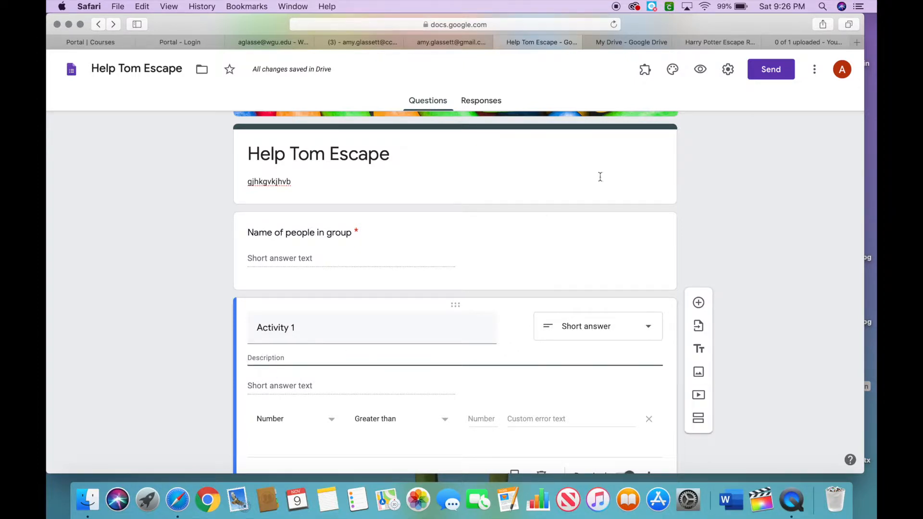
pyautogui.click(716, 43)
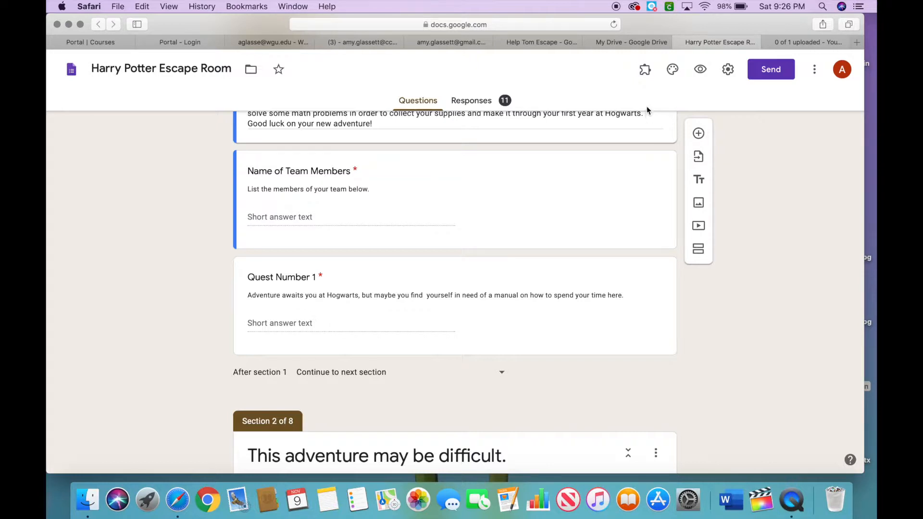
pyautogui.click(548, 41)
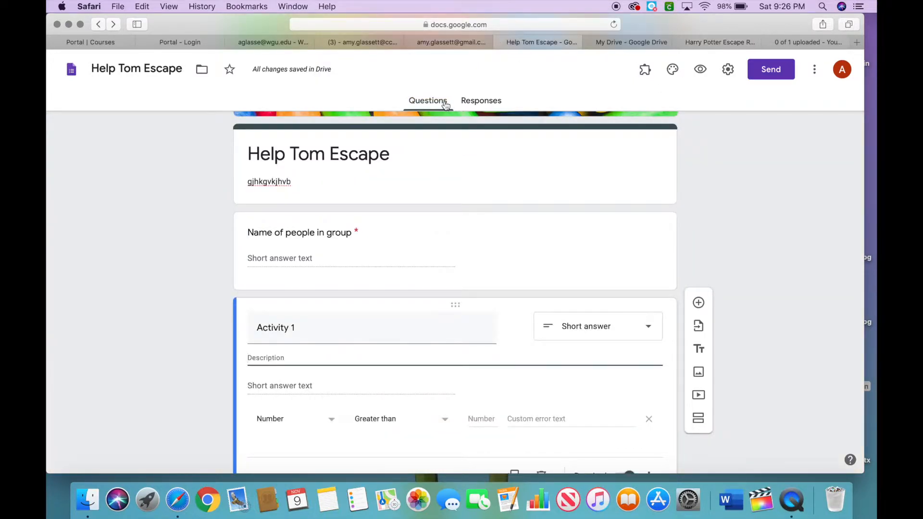
pyautogui.write('jfgchfvkghvk')
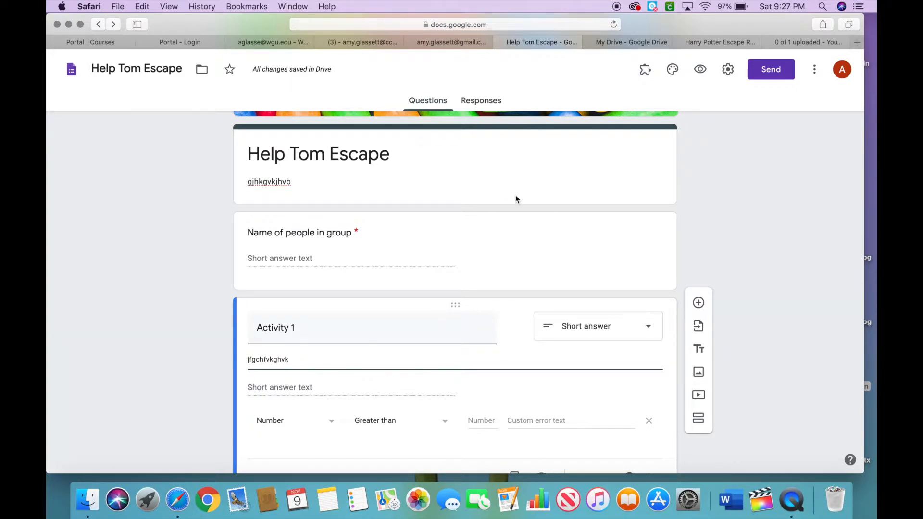
# Set the Activity 1 response validation to Text that contains A.
pyautogui.scroll(-1, 474, 360)
pyautogui.scroll(-2, 474, 360)
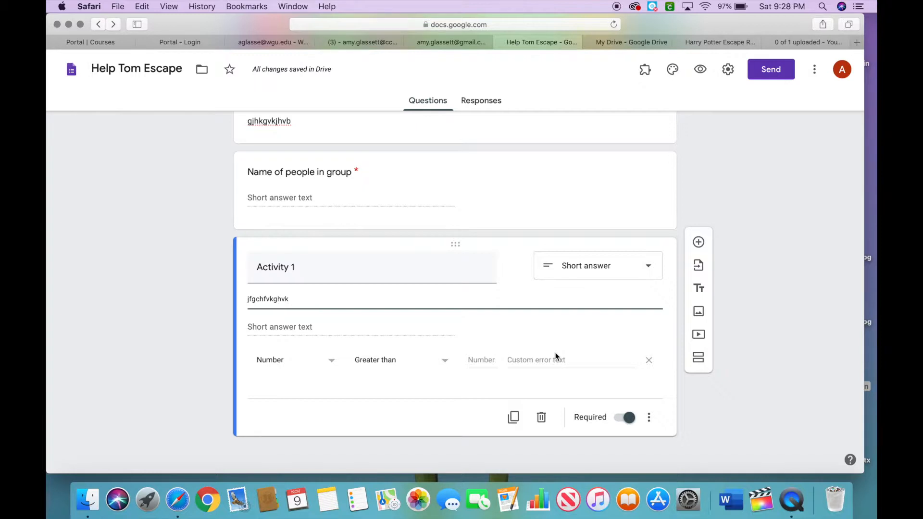
pyautogui.click(329, 362)
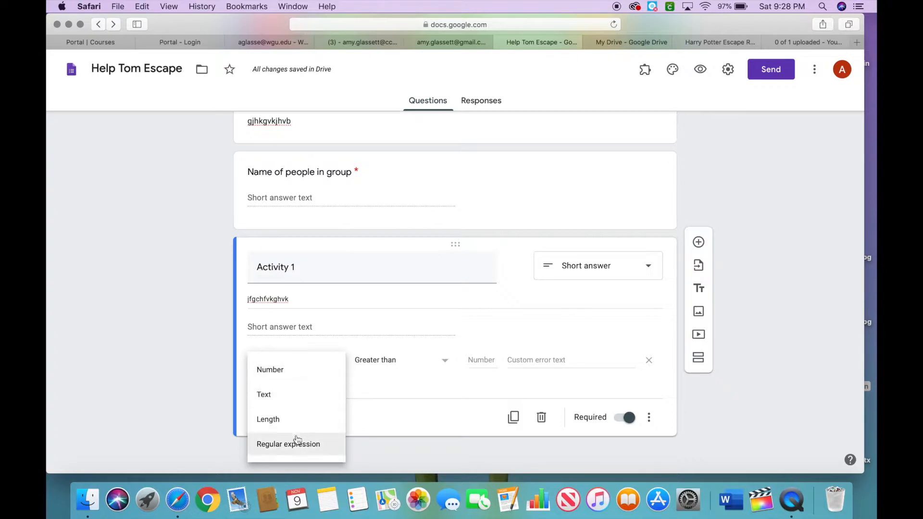
pyautogui.click(290, 398)
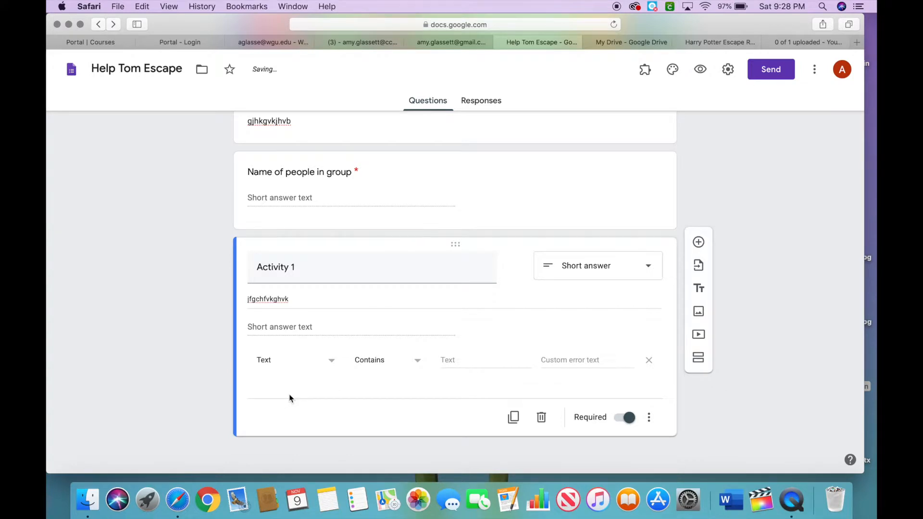
pyautogui.click(390, 371)
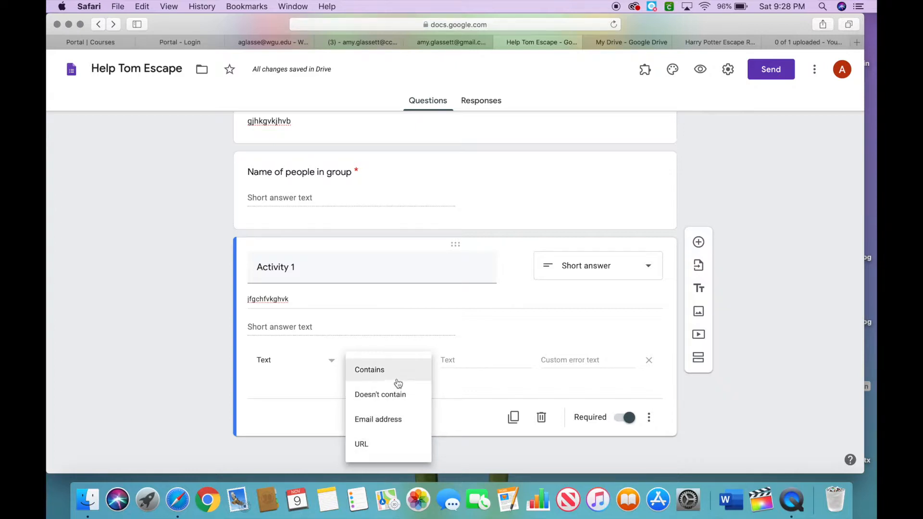
pyautogui.click(399, 375)
pyautogui.click(450, 365)
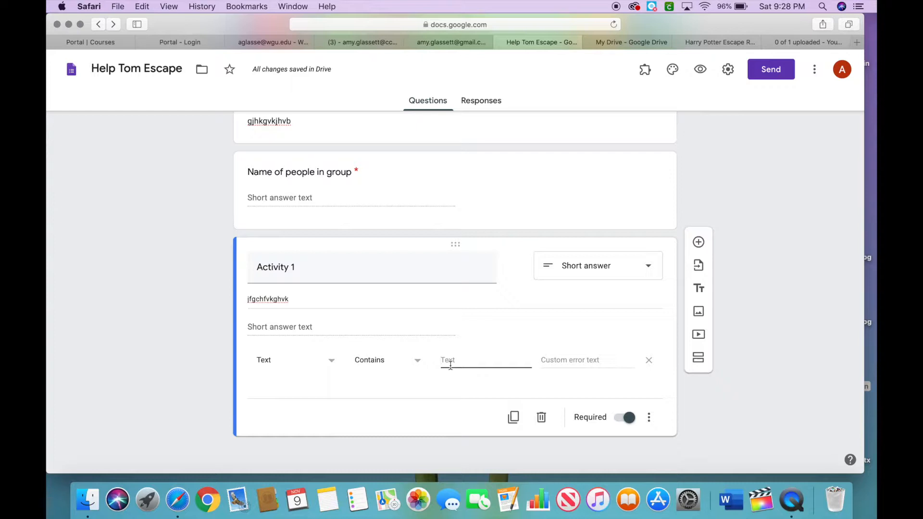
pyautogui.write('A')
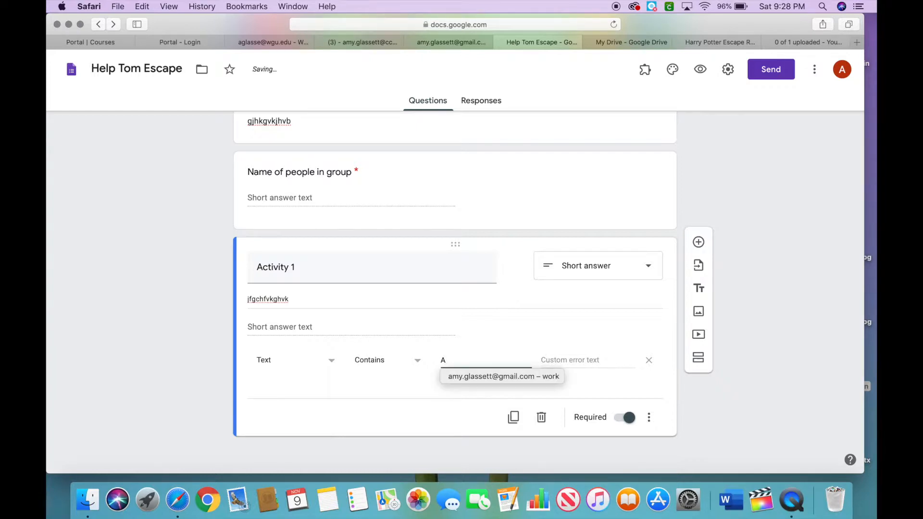
pyautogui.click(608, 360)
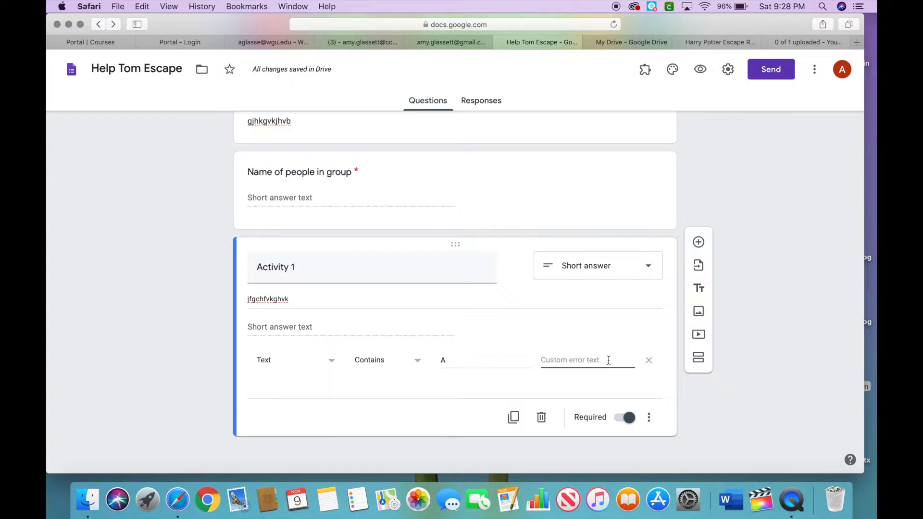
# Enter try again as the Activity 1 validation's custom error text.
pyautogui.write('try again')
# Add a second section after the Activity 1 question.
pyautogui.click(699, 361)
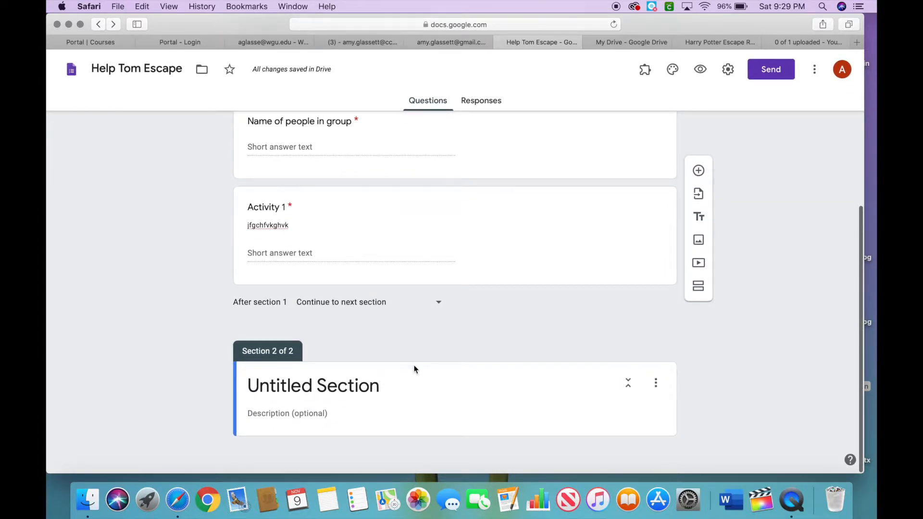
pyautogui.scroll(3, 417, 369)
pyautogui.scroll(3, 414, 369)
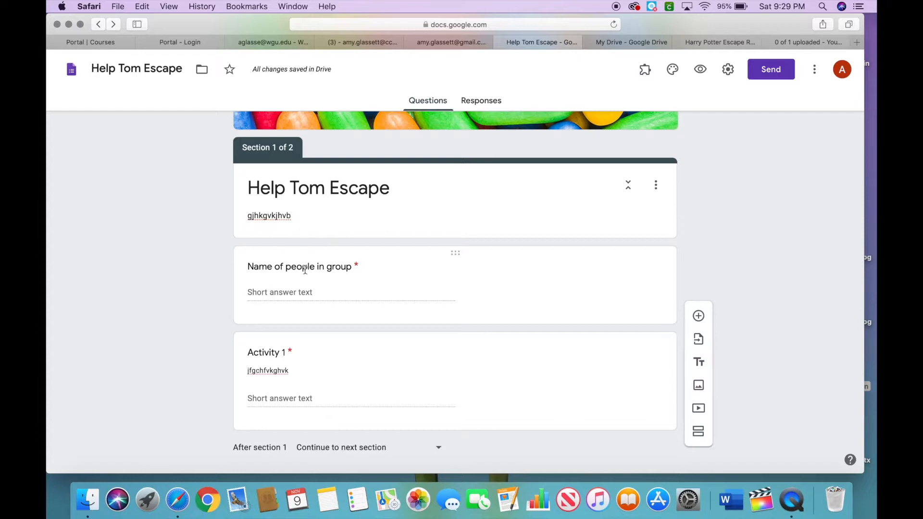
pyautogui.scroll(-3, 294, 392)
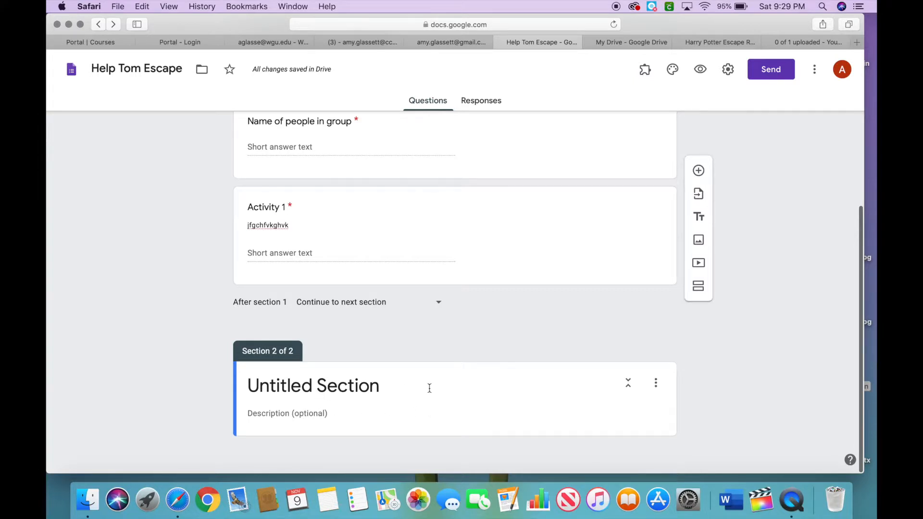
pyautogui.click(400, 404)
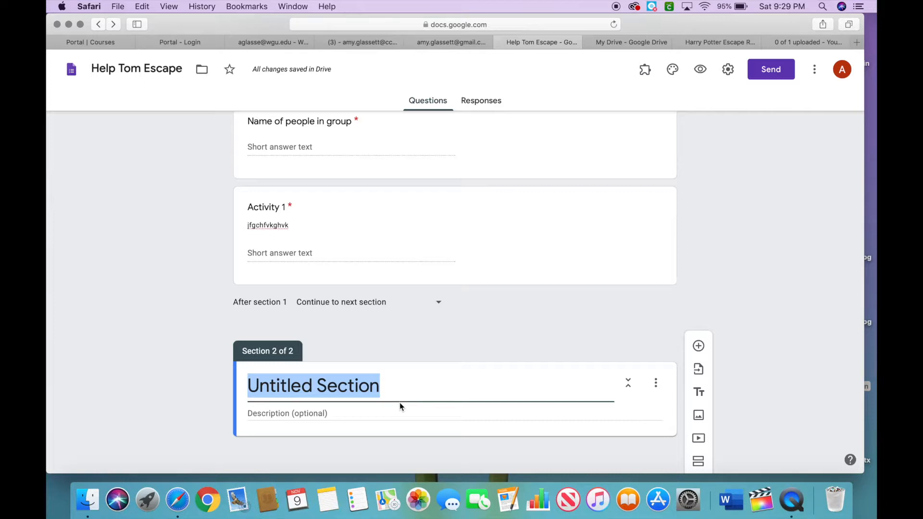
pyautogui.click(392, 413)
pyautogui.click(401, 388)
pyautogui.click(398, 410)
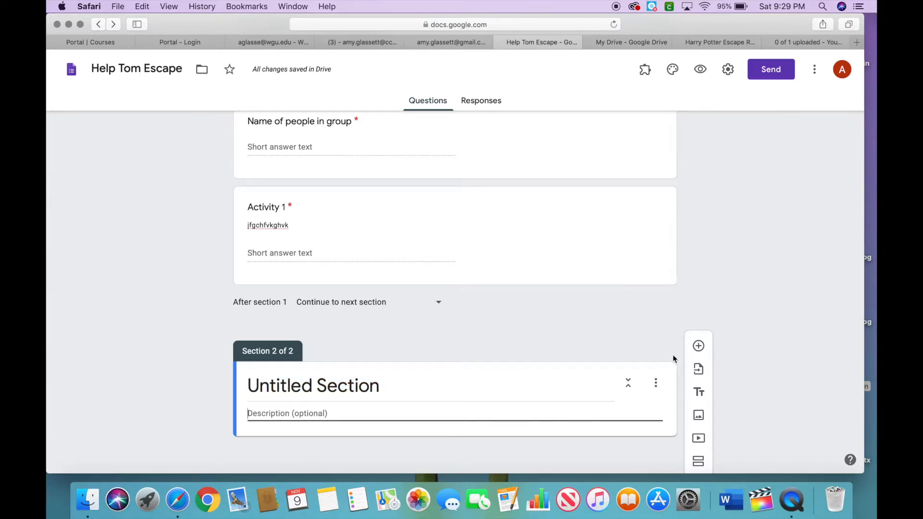
# Add a new question to section 2 and change its type to Short answer.
pyautogui.click(699, 346)
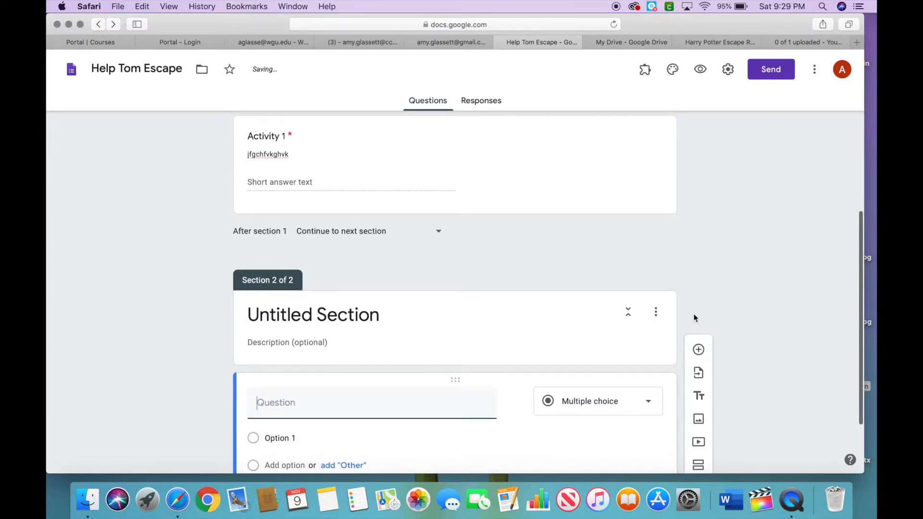
pyautogui.scroll(-3, 543, 369)
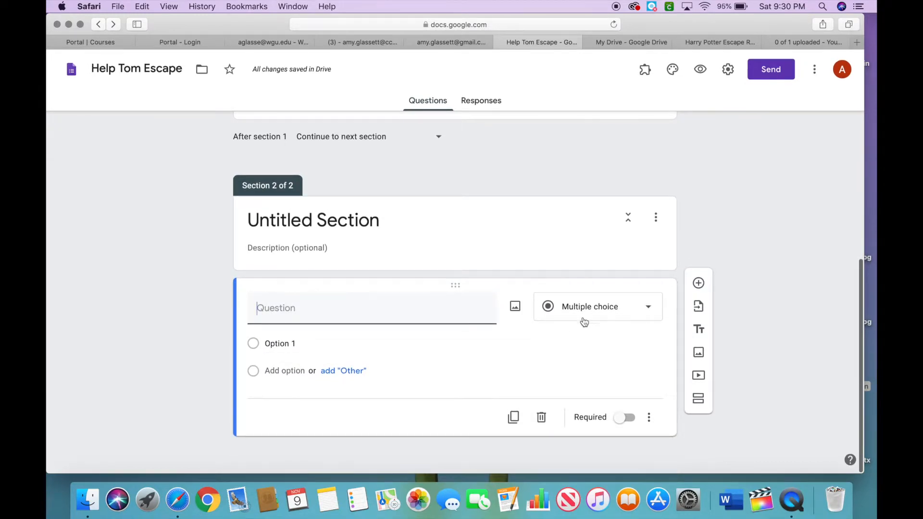
pyautogui.click(644, 316)
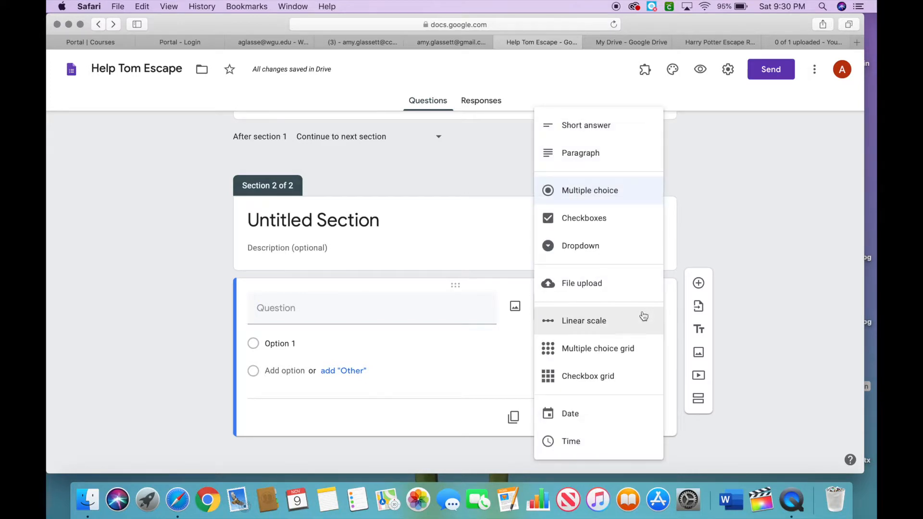
pyautogui.click(591, 126)
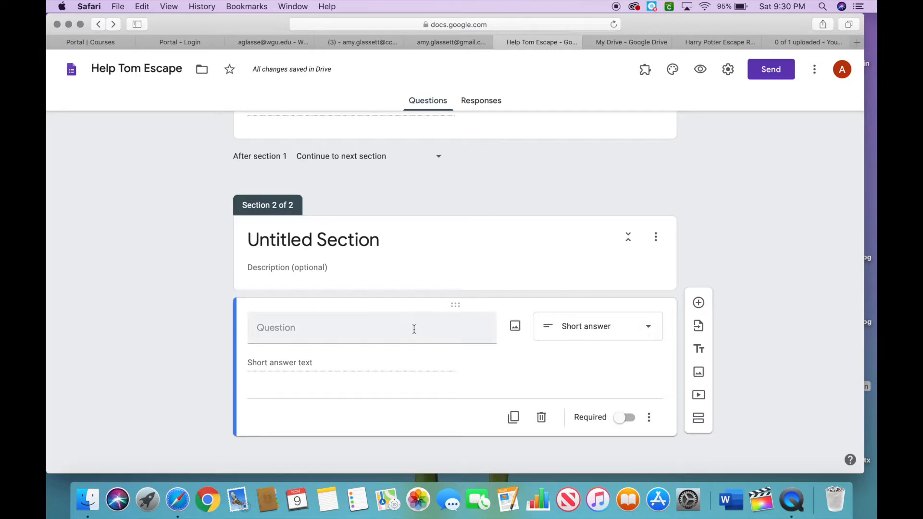
# Show the description and response validation fields for the new question and set validation to Text.
pyautogui.click(649, 417)
pyautogui.click(662, 418)
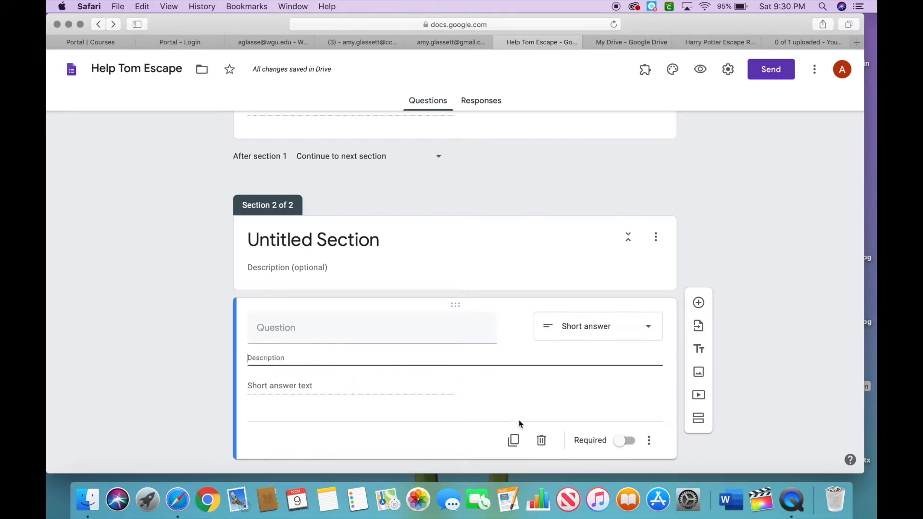
pyautogui.click(648, 440)
pyautogui.click(674, 447)
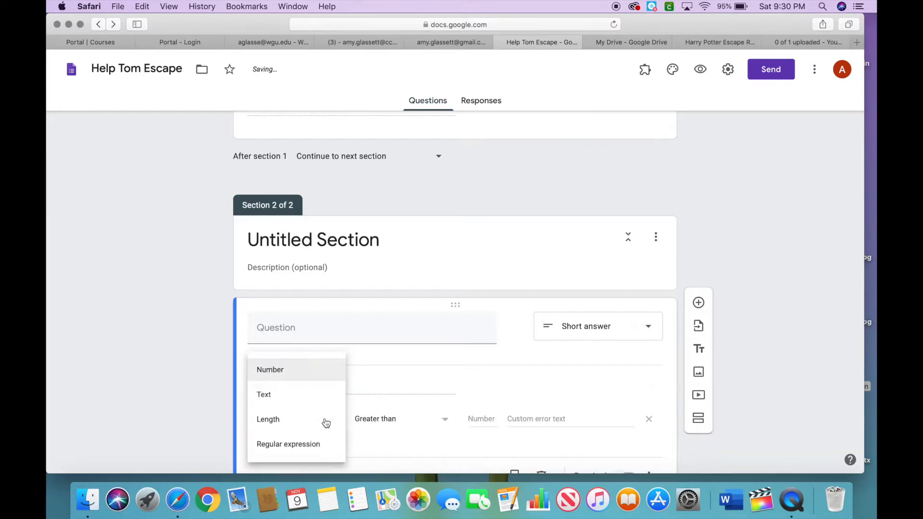
pyautogui.click(313, 397)
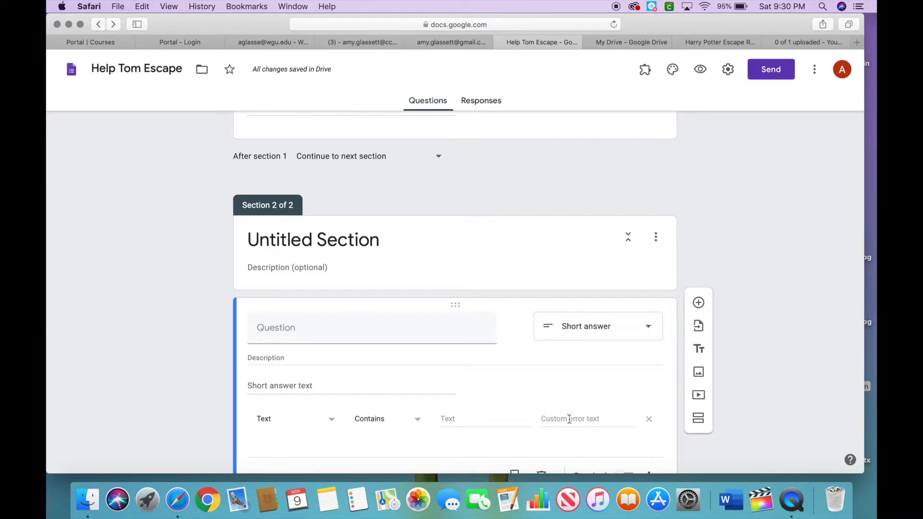
pyautogui.scroll(-2, 572, 421)
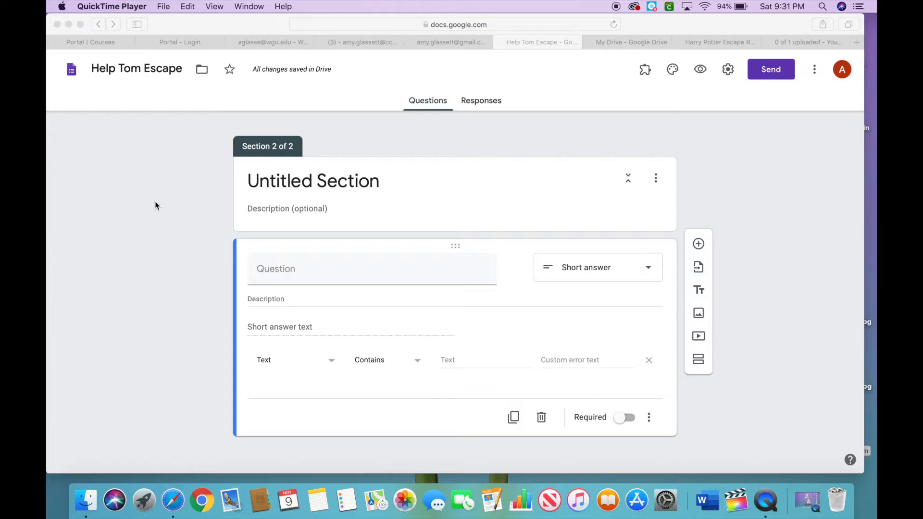
# Minimize the browser and browse the files on the Amy's External drive.
pyautogui.click(69, 25)
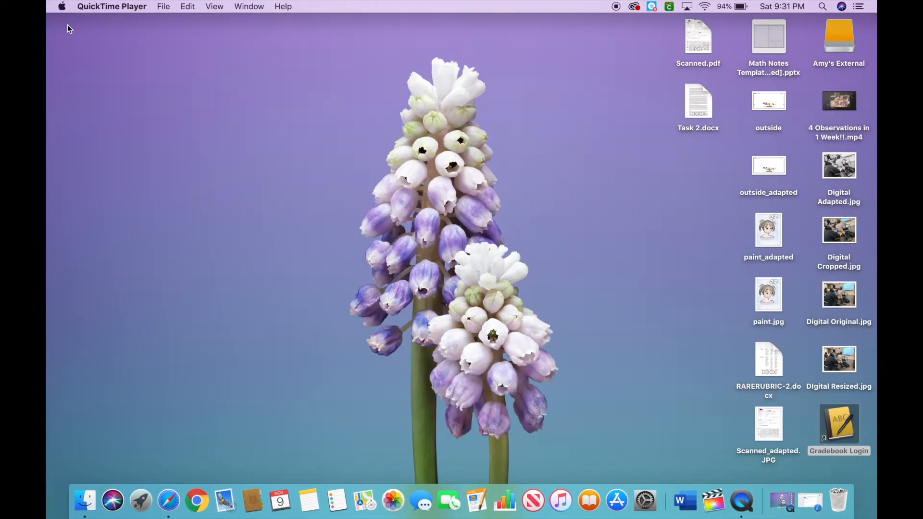
pyautogui.doubleClick(841, 35)
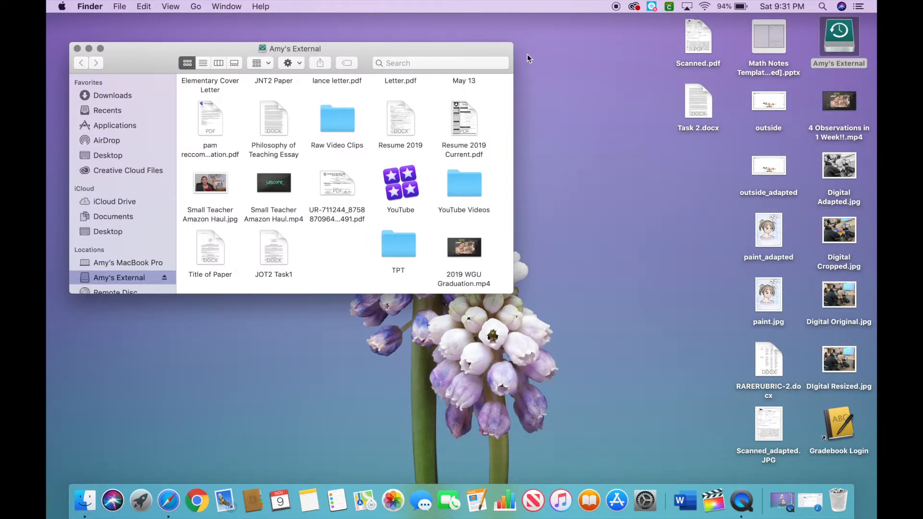
pyautogui.scroll(-5, 351, 166)
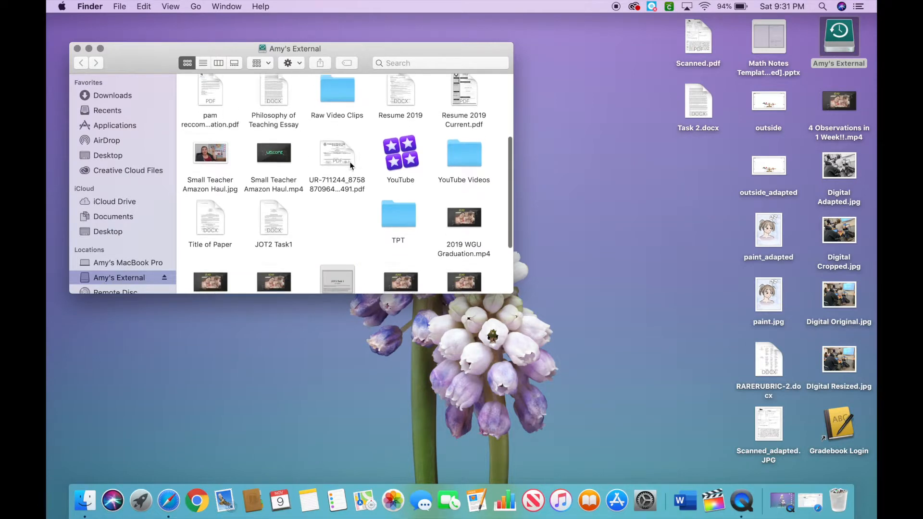
pyautogui.scroll(4, 350, 165)
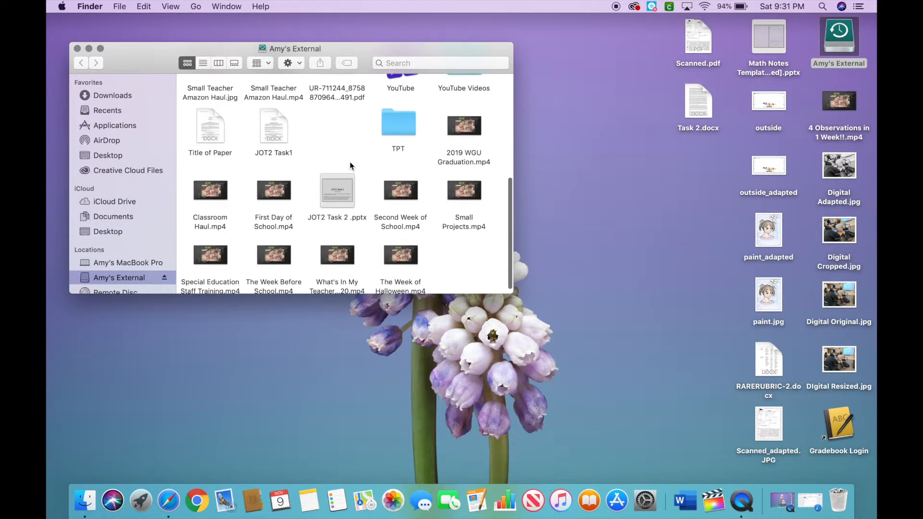
pyautogui.scroll(4, 350, 166)
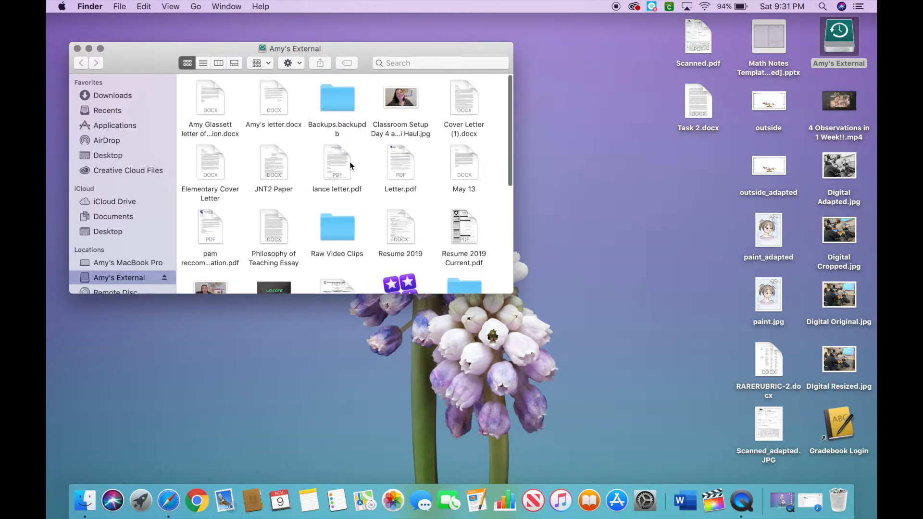
pyautogui.scroll(-1, 350, 166)
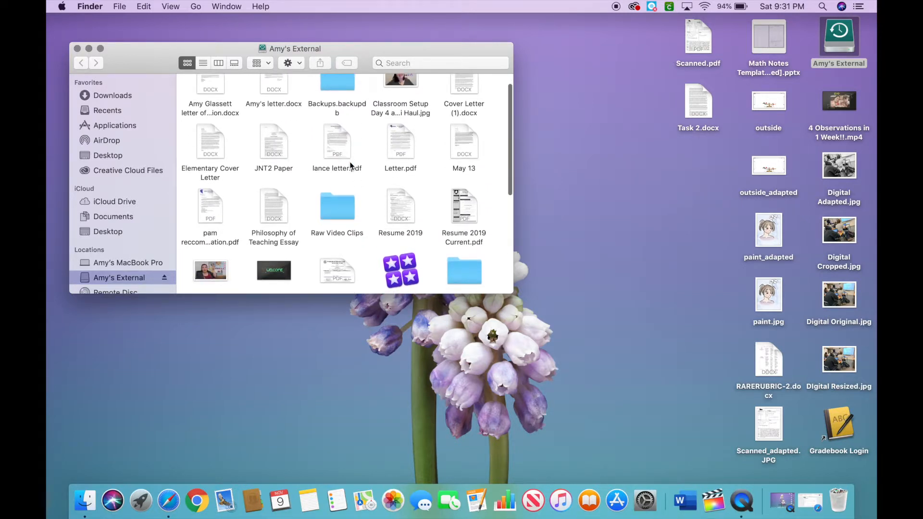
pyautogui.scroll(-3, 350, 161)
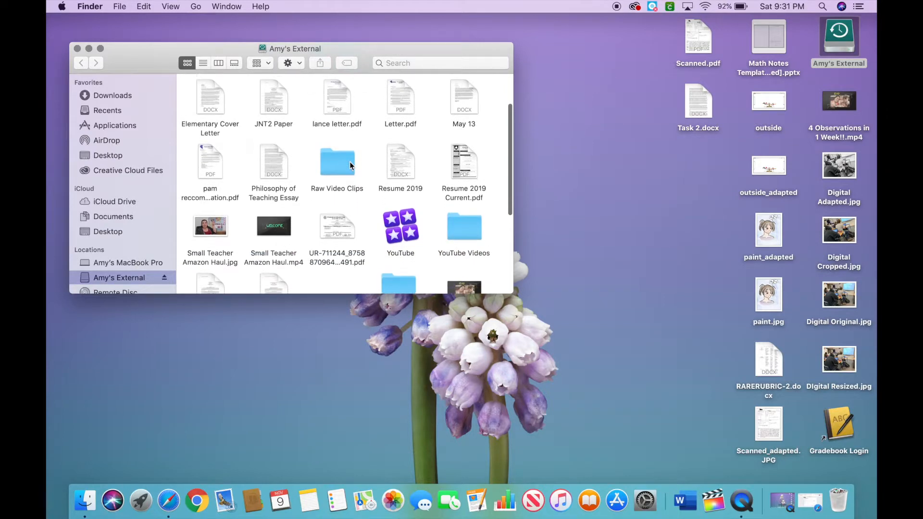
pyautogui.scroll(-3, 350, 165)
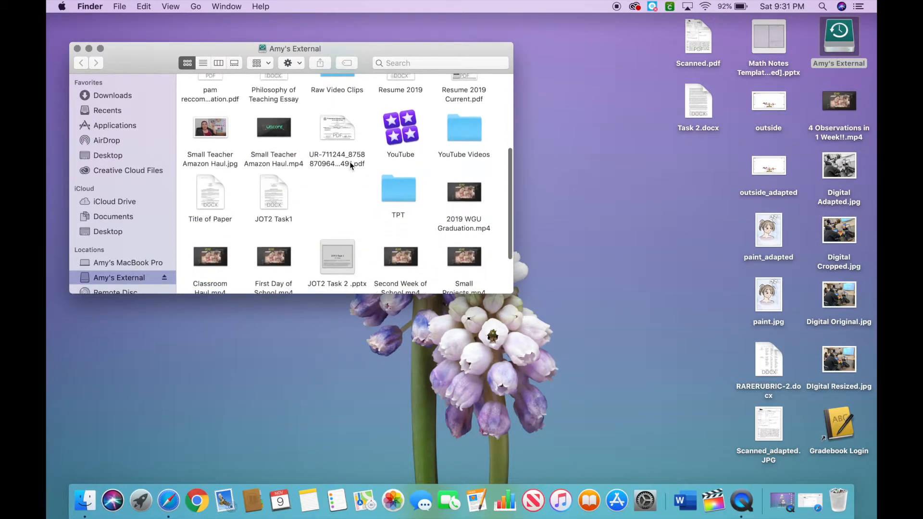
pyautogui.scroll(-2, 350, 165)
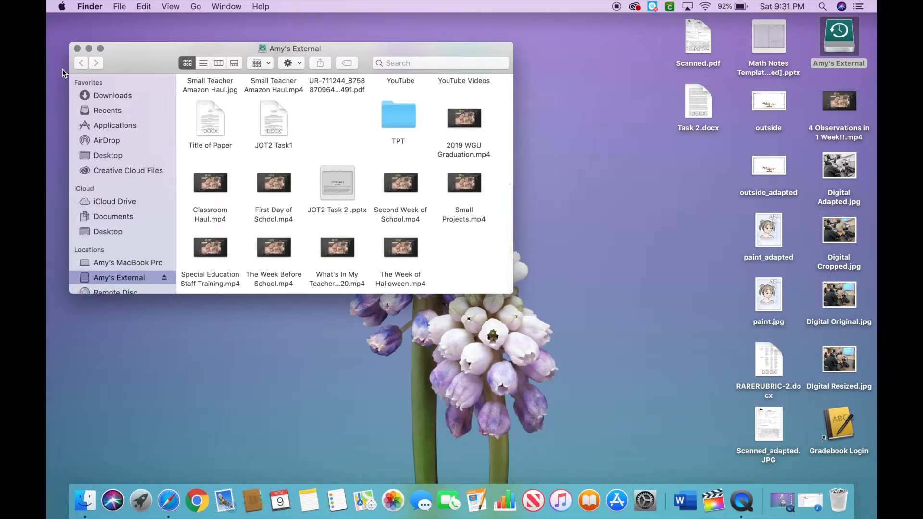
pyautogui.click(77, 49)
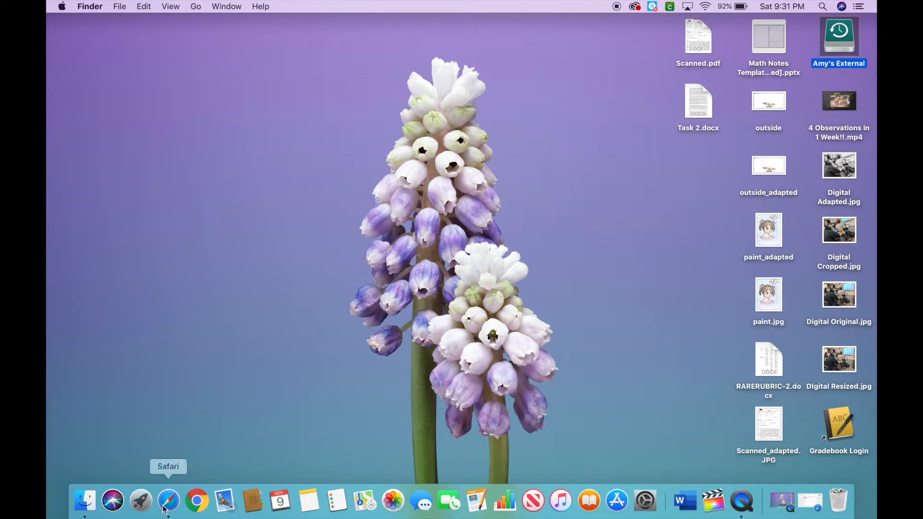
# Launch PowerPoint and create a new blank presentation.
pyautogui.click(143, 503)
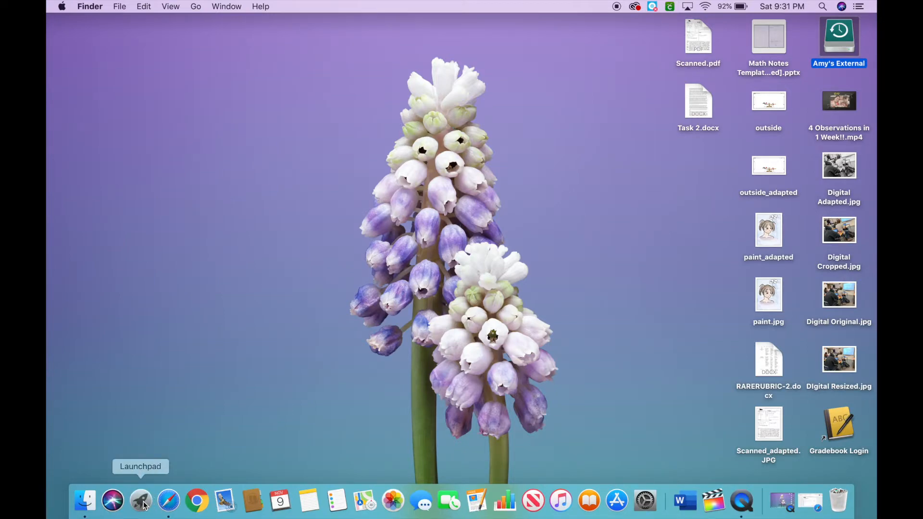
pyautogui.click(166, 403)
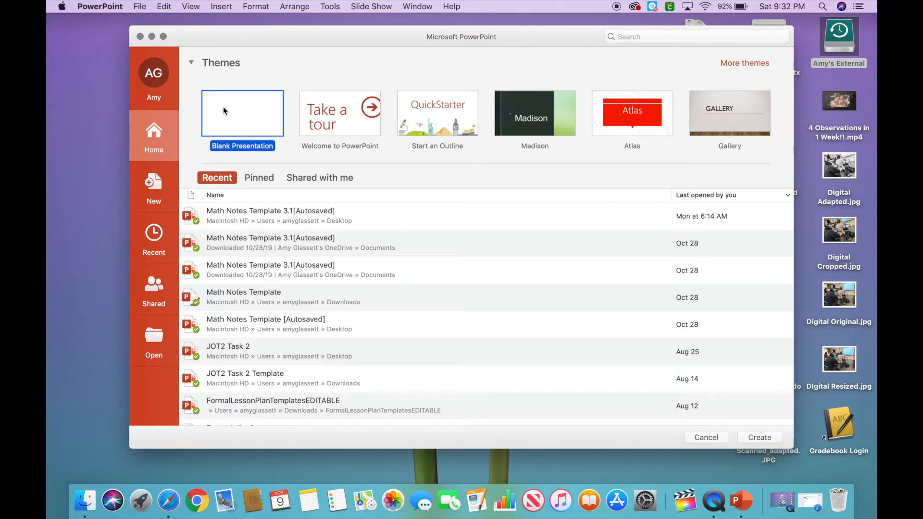
pyautogui.scroll(-3, 239, 276)
pyautogui.scroll(-4, 240, 275)
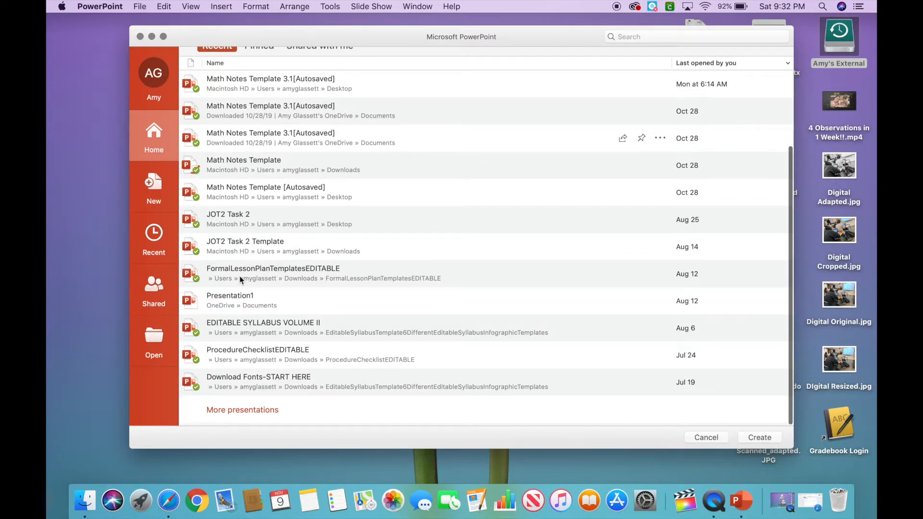
pyautogui.click(228, 421)
pyautogui.scroll(-5, 266, 325)
pyautogui.scroll(-6, 267, 325)
pyautogui.scroll(-2, 266, 325)
pyautogui.scroll(3, 266, 325)
pyautogui.scroll(9, 266, 325)
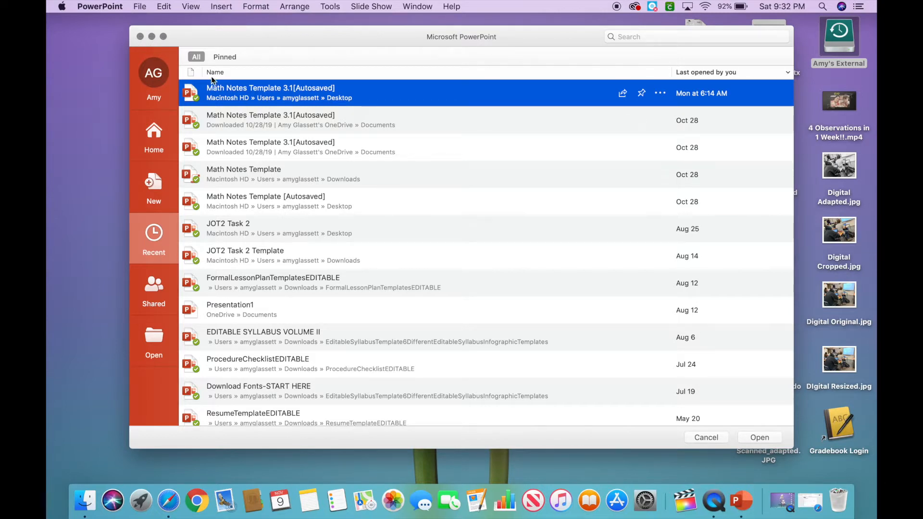
pyautogui.click(152, 195)
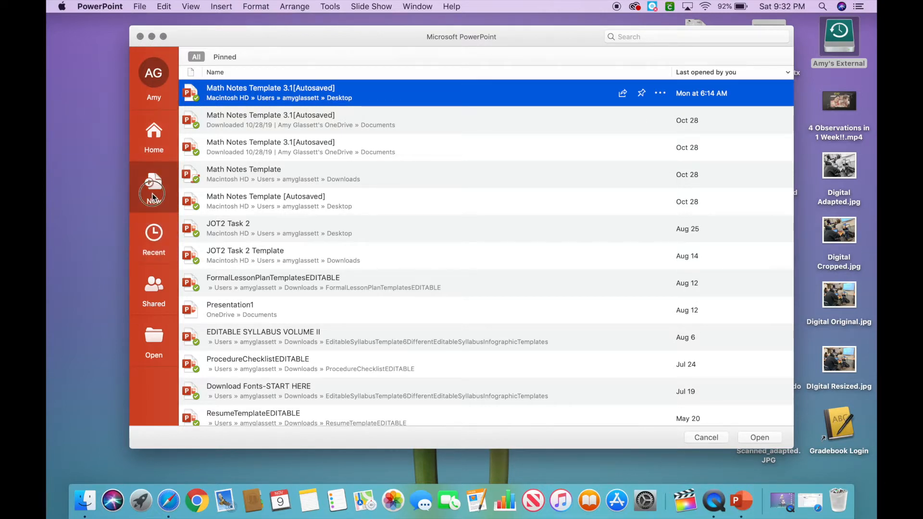
pyautogui.click(262, 106)
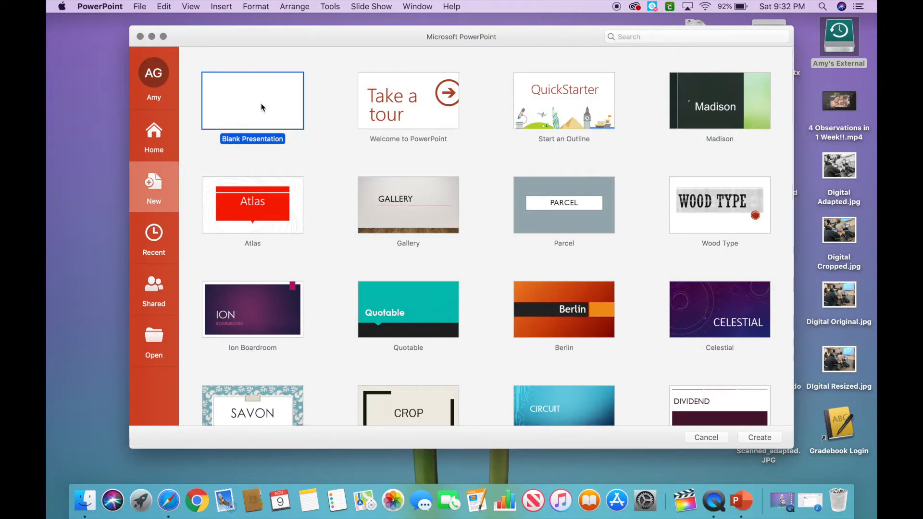
pyautogui.click(752, 440)
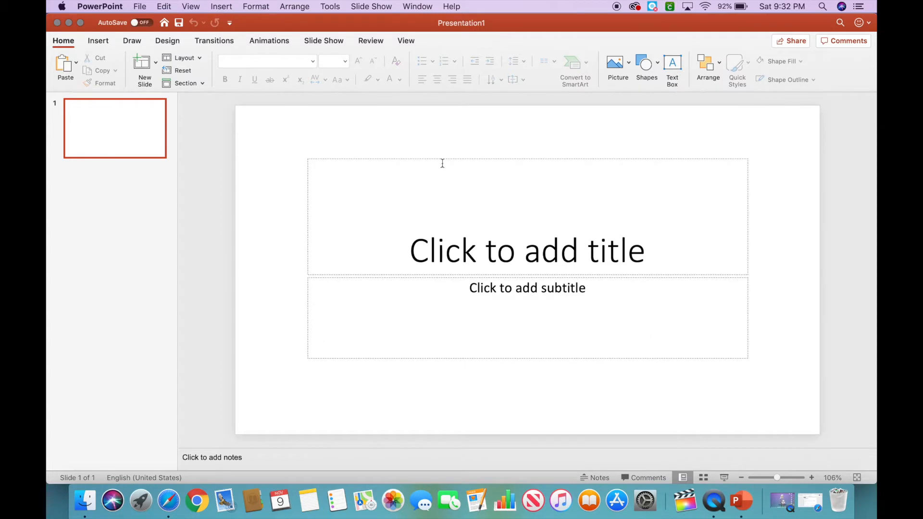
# Delete the title and subtitle placeholders from the first slide.
pyautogui.click(317, 167)
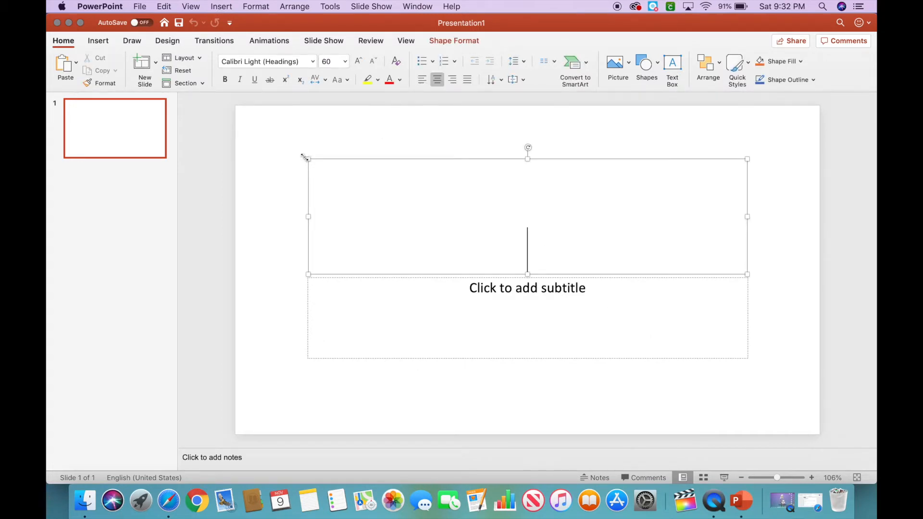
pyautogui.click(289, 178)
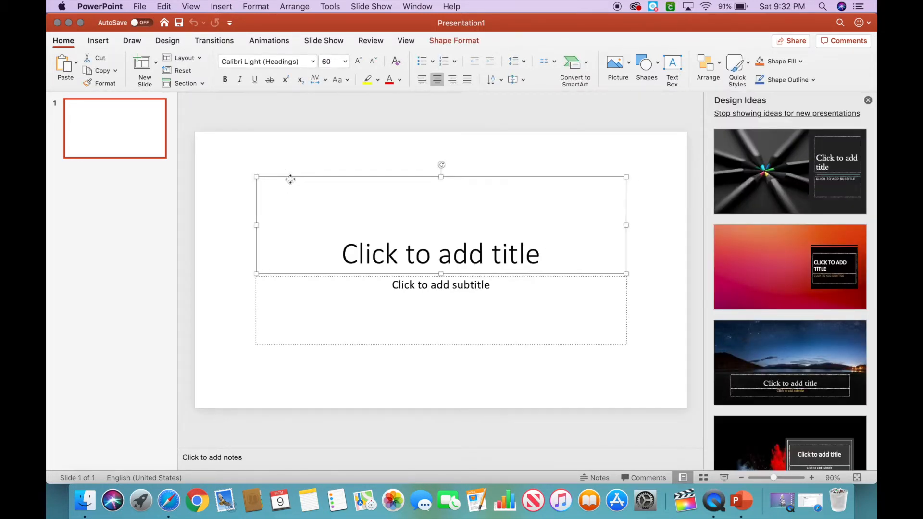
pyautogui.press('Delete')
pyautogui.click(265, 276)
pyautogui.press('Delete')
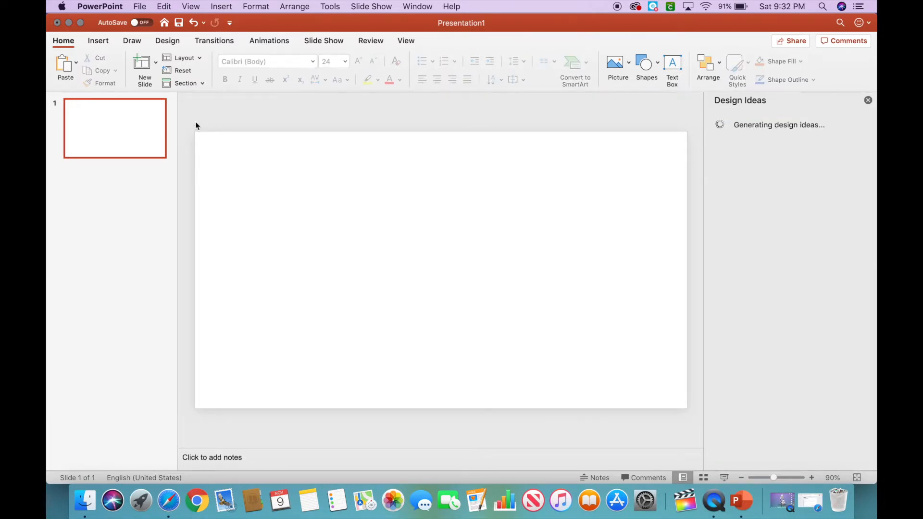
# Set the slide size to Letter Paper (8.5x11 in) with portrait slide orientation.
pyautogui.click(169, 41)
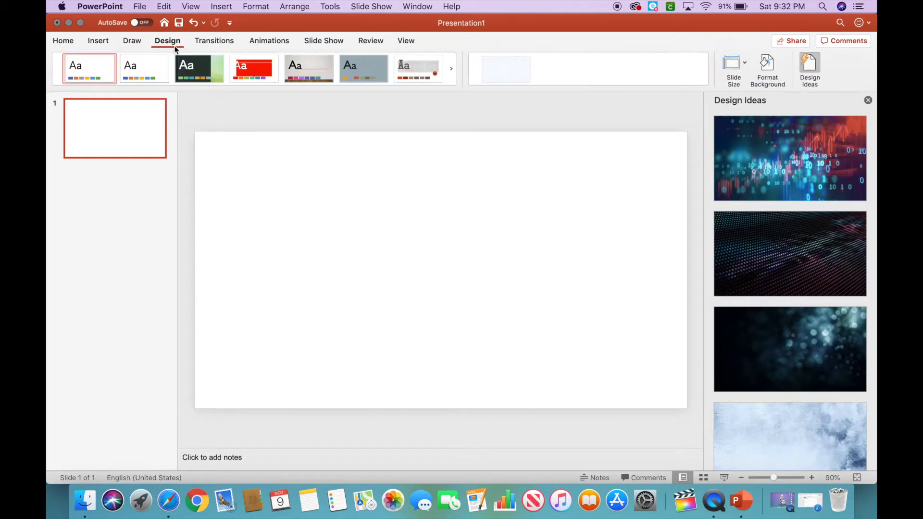
pyautogui.click(744, 68)
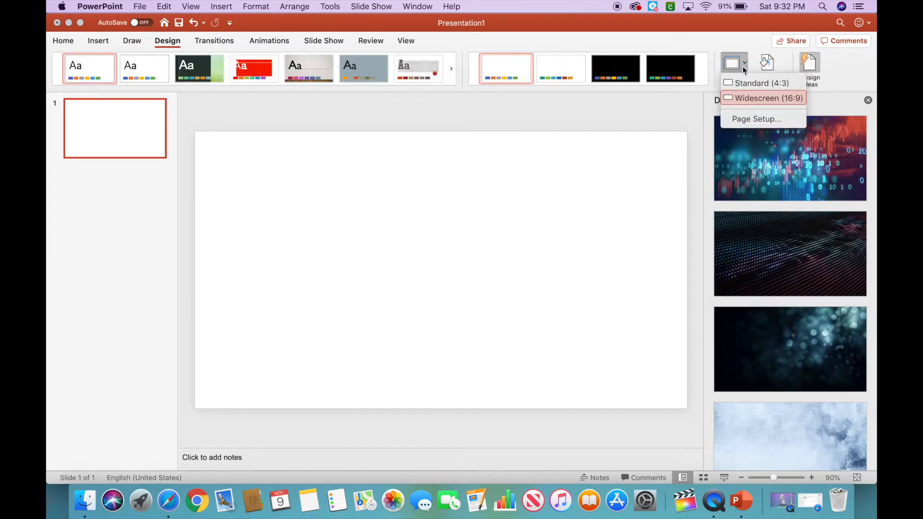
pyautogui.click(750, 119)
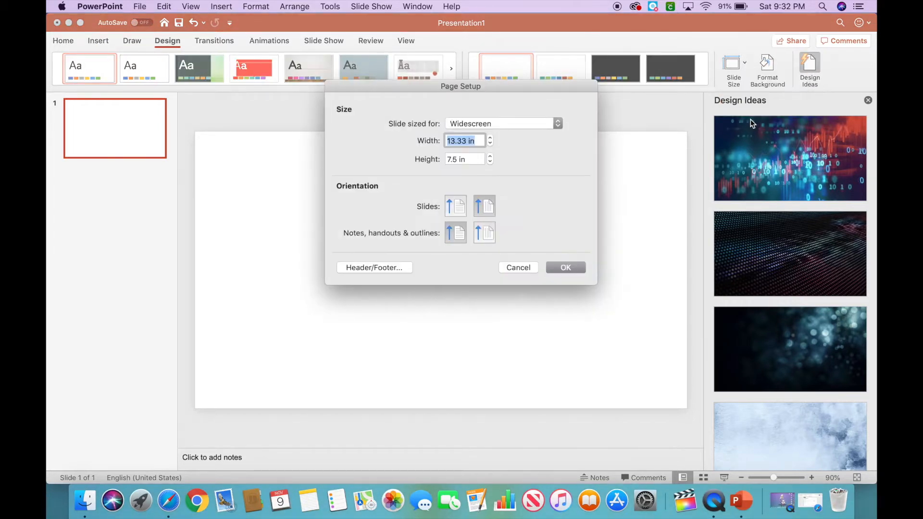
pyautogui.click(558, 123)
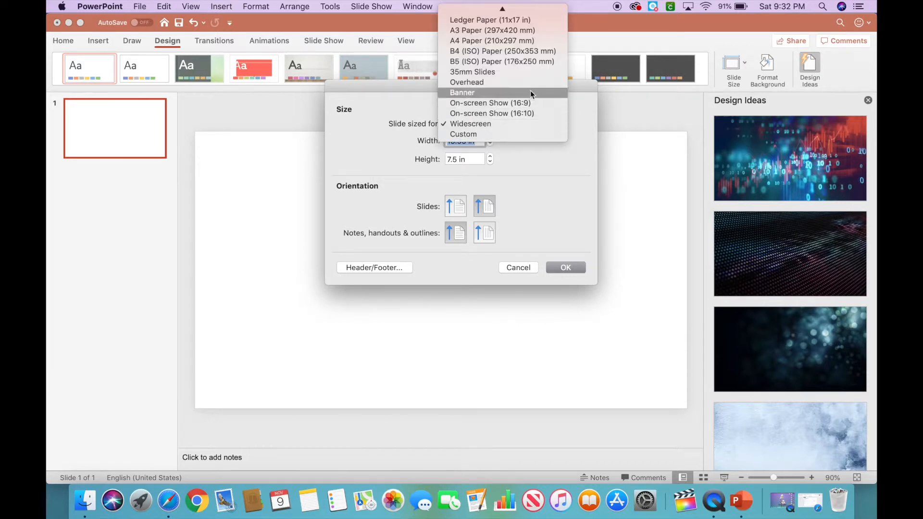
pyautogui.scroll(1, 523, 47)
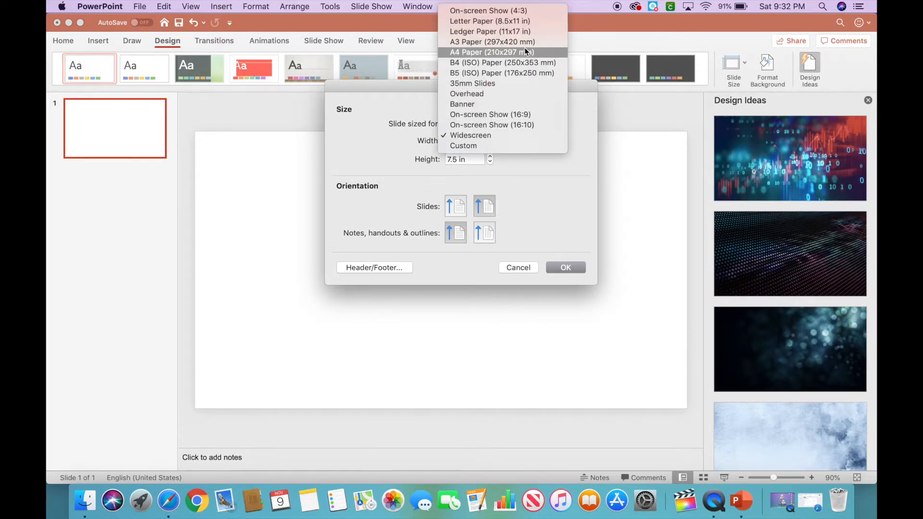
pyautogui.click(527, 22)
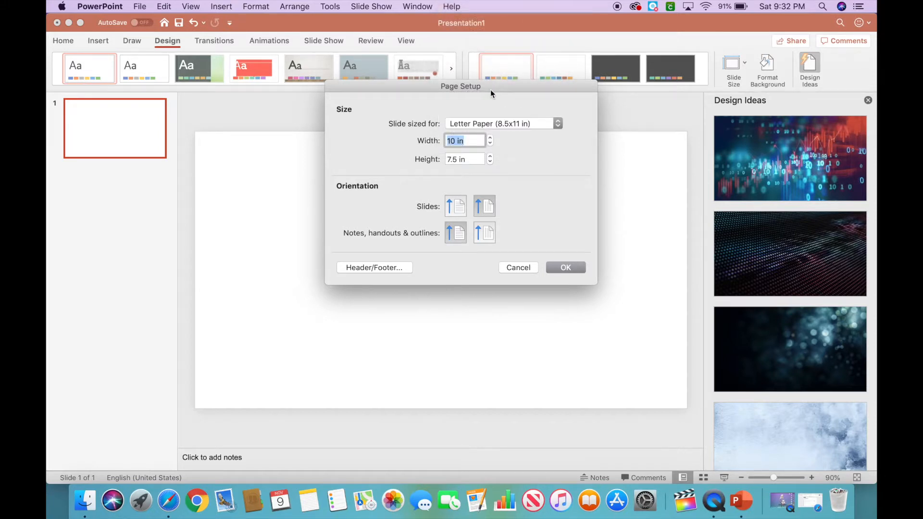
pyautogui.click(453, 206)
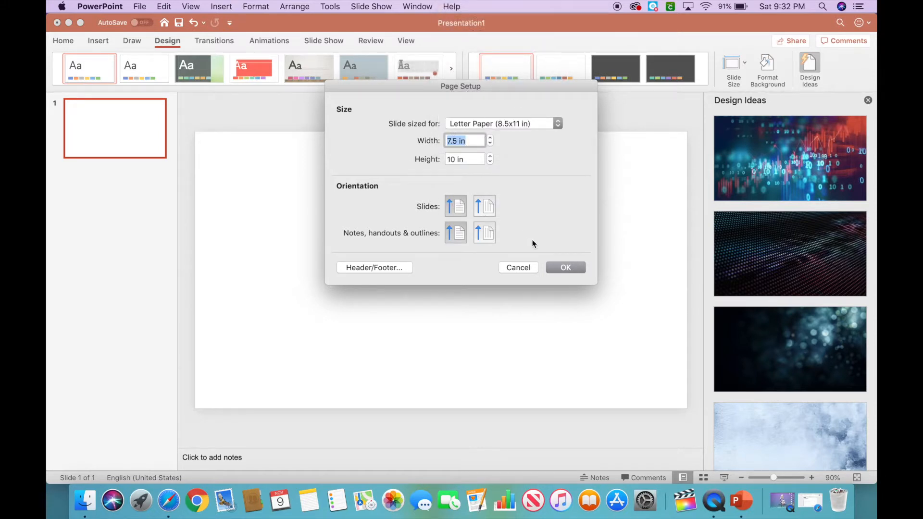
pyautogui.click(565, 266)
pyautogui.click(598, 189)
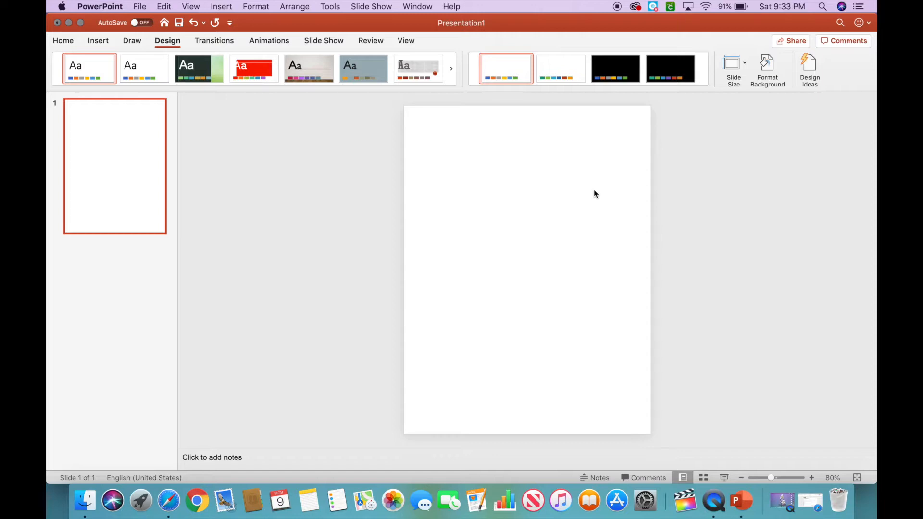
# Draw a horizontal line across the full width of the slide, about a quarter of the way down.
pyautogui.click(106, 46)
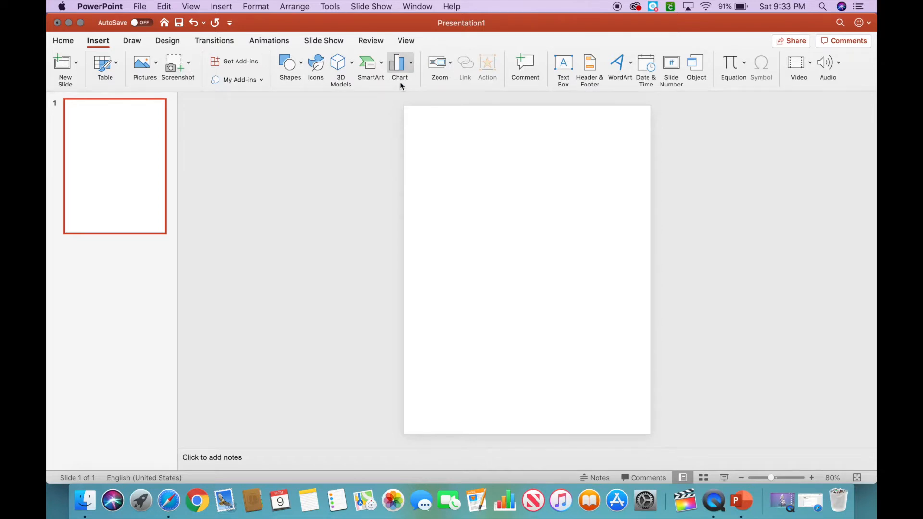
pyautogui.click(301, 69)
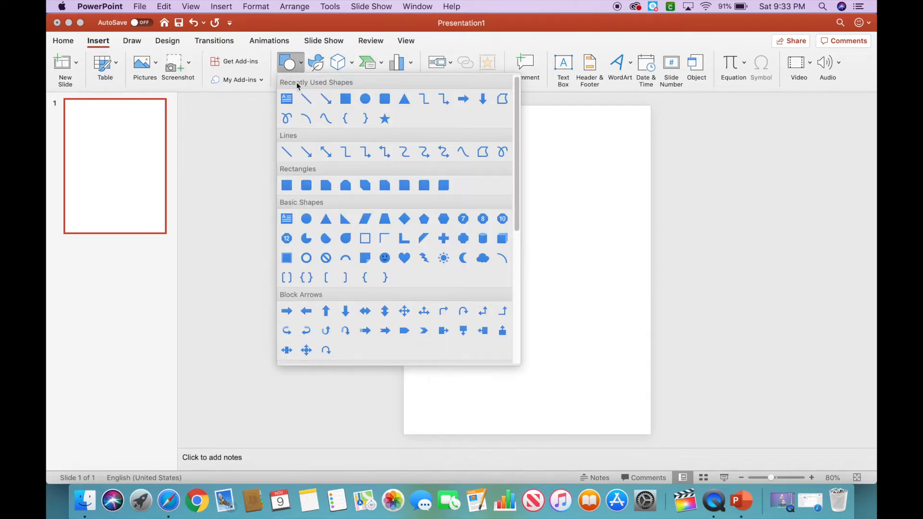
pyautogui.click(304, 97)
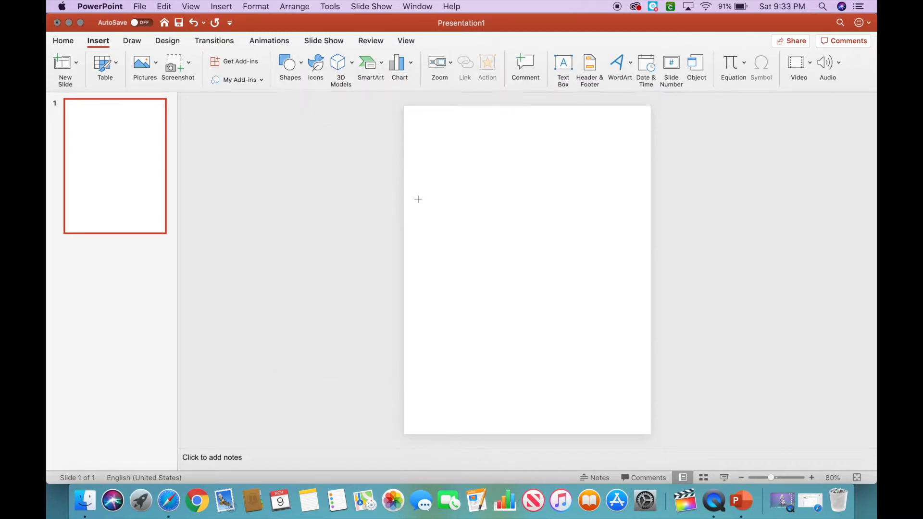
pyautogui.moveTo(403, 179); pyautogui.dragTo(647, 180)
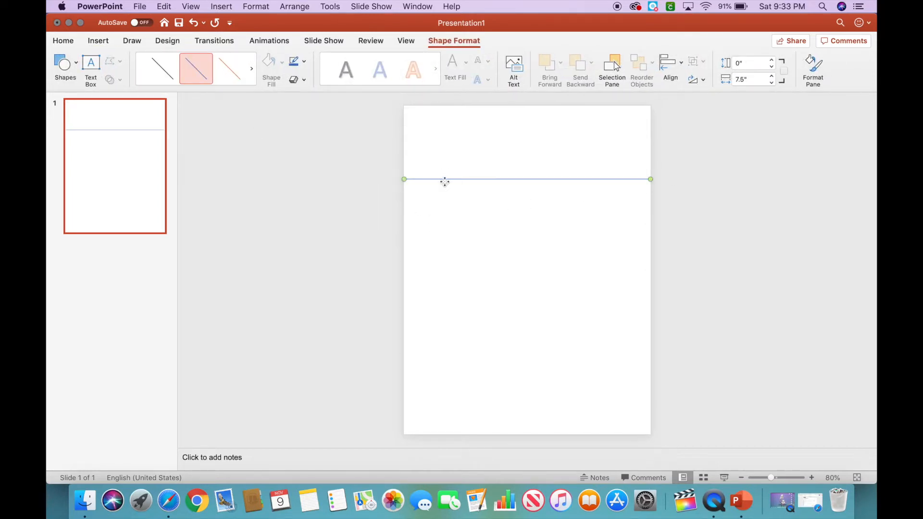
# Duplicate the line and position both lines to split the slide into three horizontal bands.
pyautogui.press('super+c')
pyautogui.press('super+v')
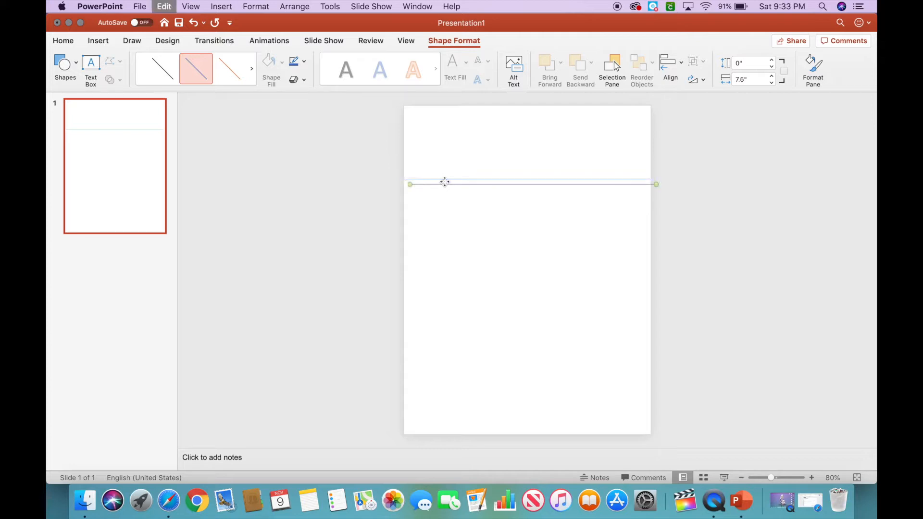
pyautogui.moveTo(454, 185); pyautogui.dragTo(449, 284)
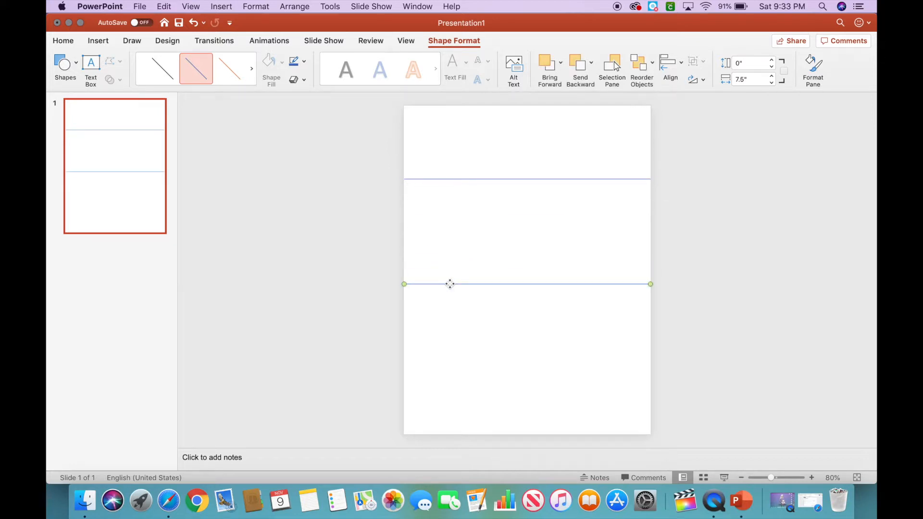
pyautogui.moveTo(478, 179); pyautogui.dragTo(477, 200)
pyautogui.click(480, 284)
pyautogui.moveTo(480, 284); pyautogui.dragTo(480, 315)
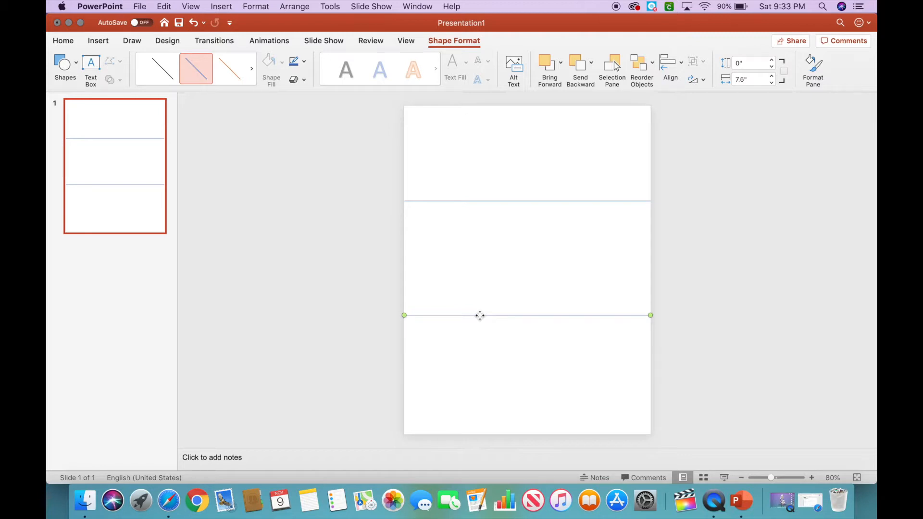
# Insert an equation box in the middle band and try adding x with a superscript template, undoing the attempt.
pyautogui.click(98, 41)
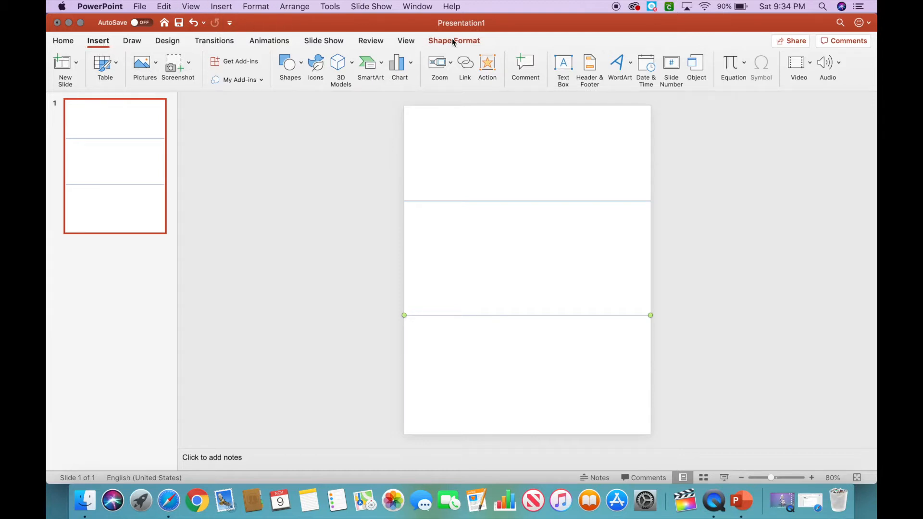
pyautogui.click(732, 67)
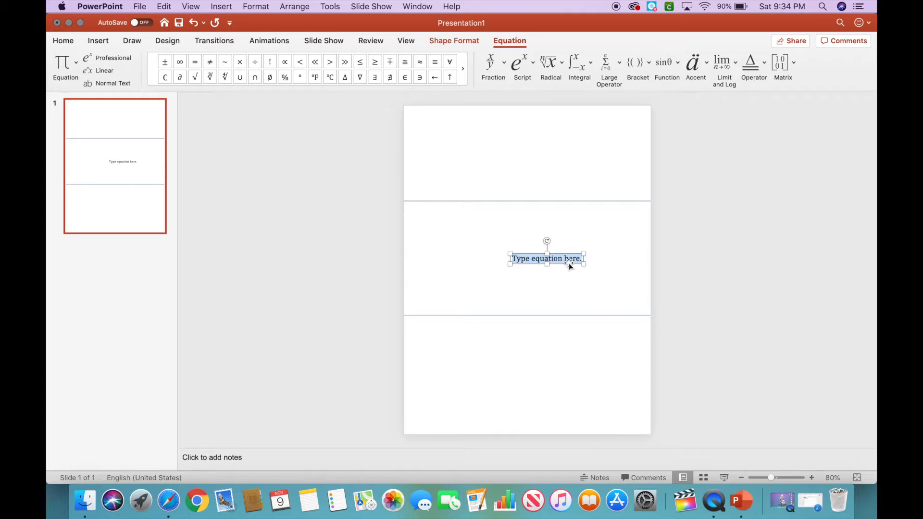
pyautogui.write('x')
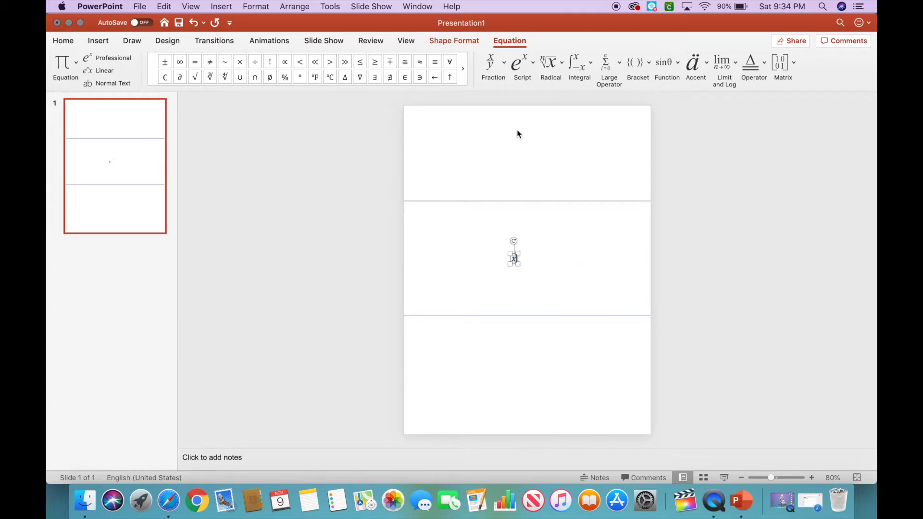
pyautogui.click(523, 70)
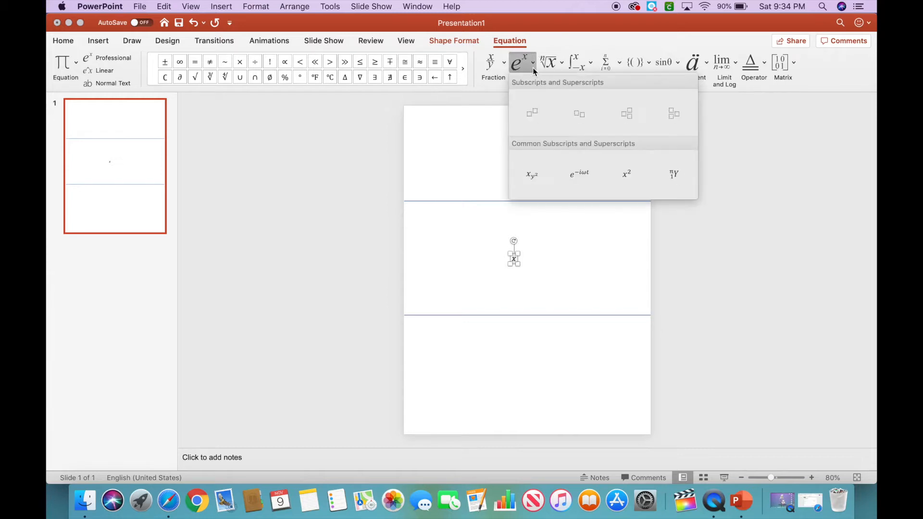
pyautogui.click(537, 118)
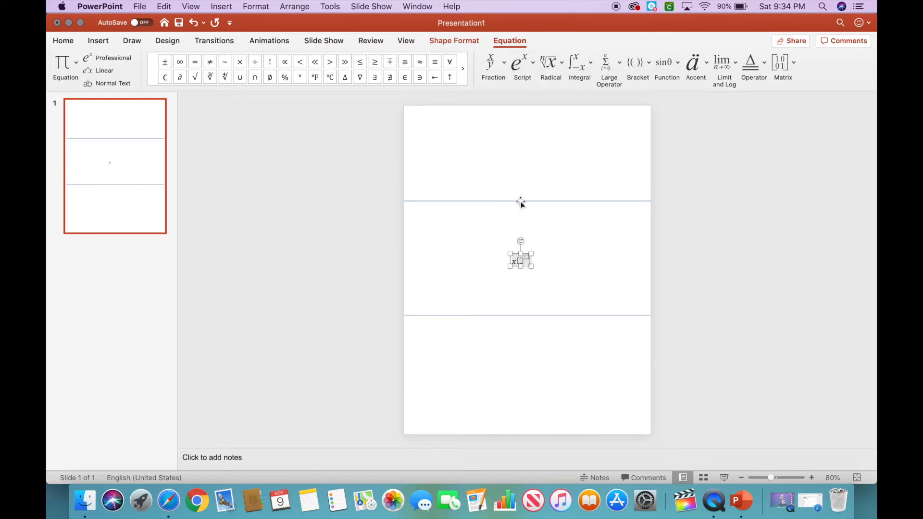
pyautogui.press('super+z')
pyautogui.press('super+z')
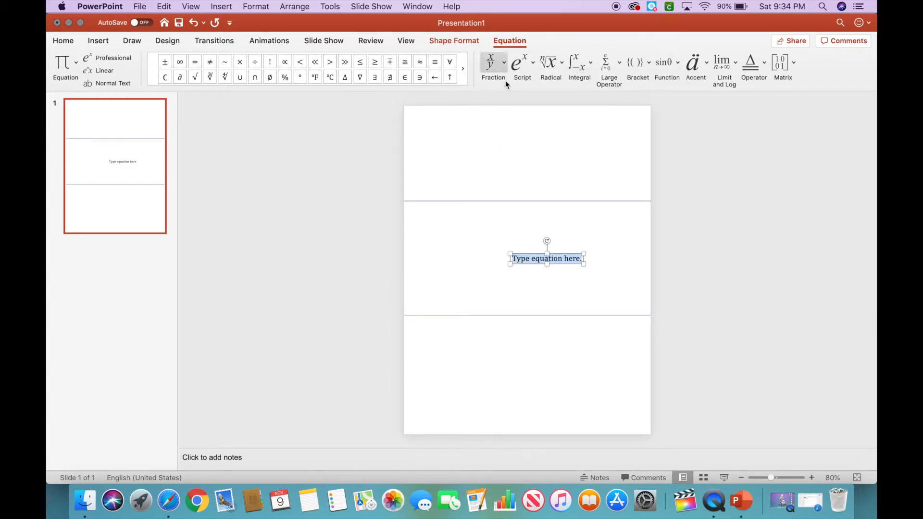
# Enter the equation x² + x + 3 = 10 using the superscript template.
pyautogui.click(523, 69)
pyautogui.click(535, 119)
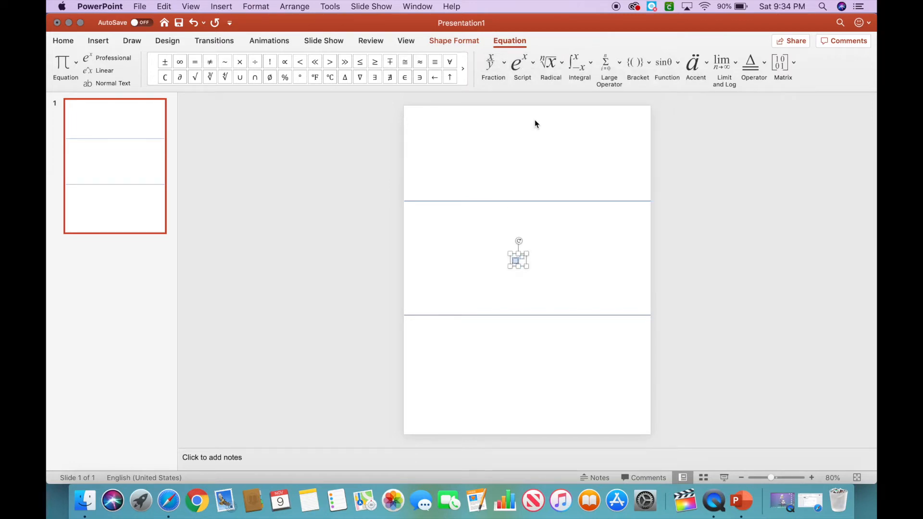
pyautogui.write('x')
pyautogui.press('Right')
pyautogui.write('2')
pyautogui.press('Right')
pyautogui.write('+ x ')
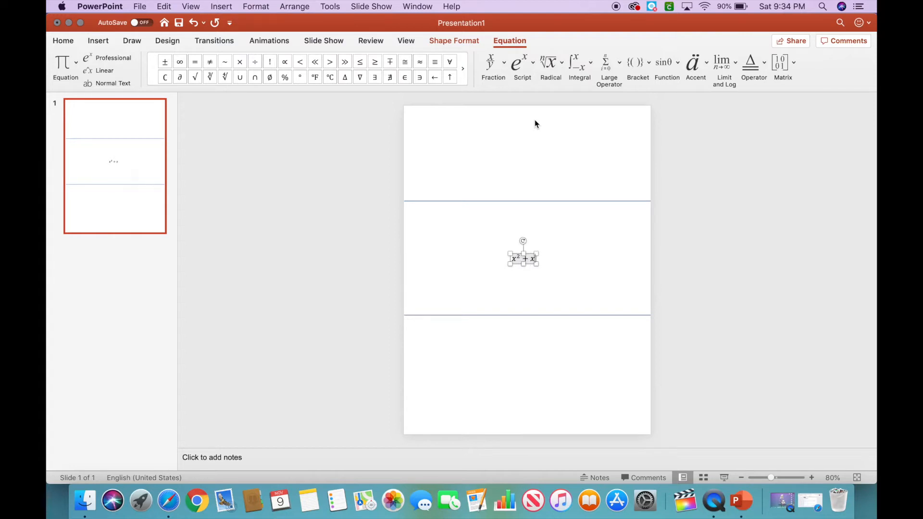
pyautogui.write('+ 3 ')
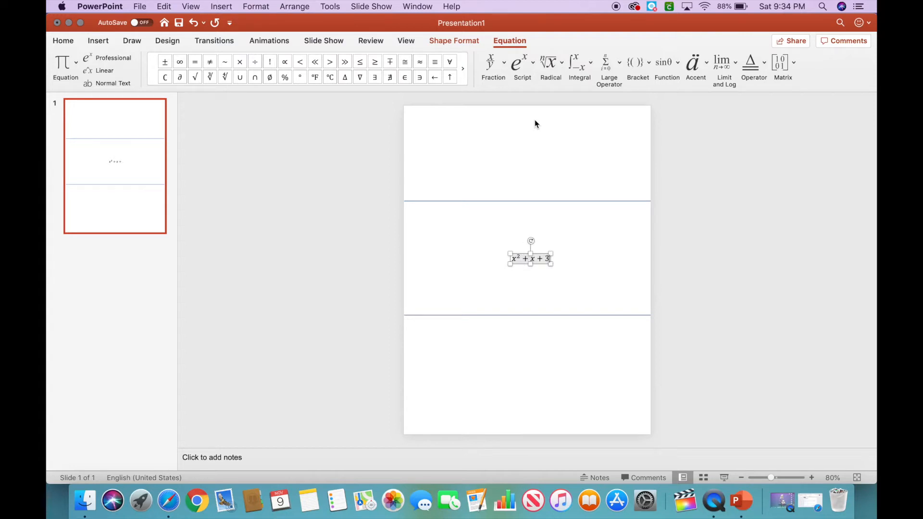
pyautogui.write('= 10')
pyautogui.click(504, 64)
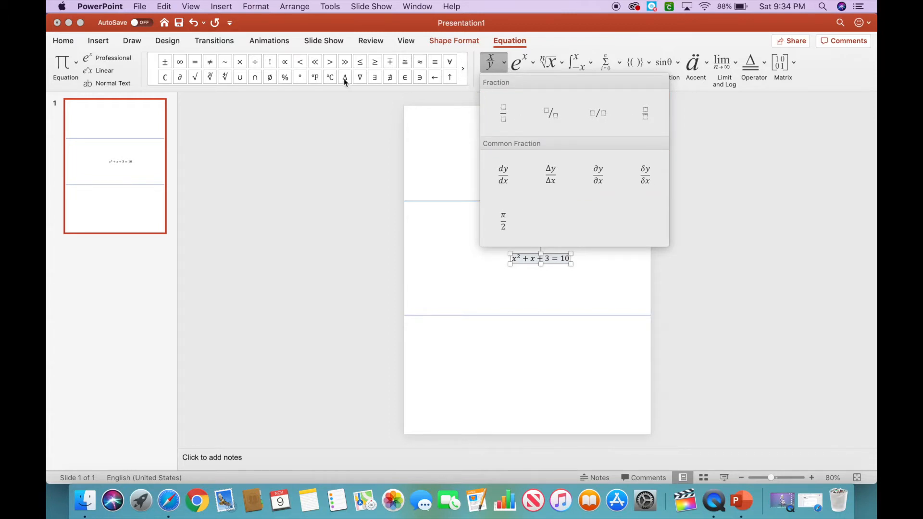
pyautogui.press('Escape')
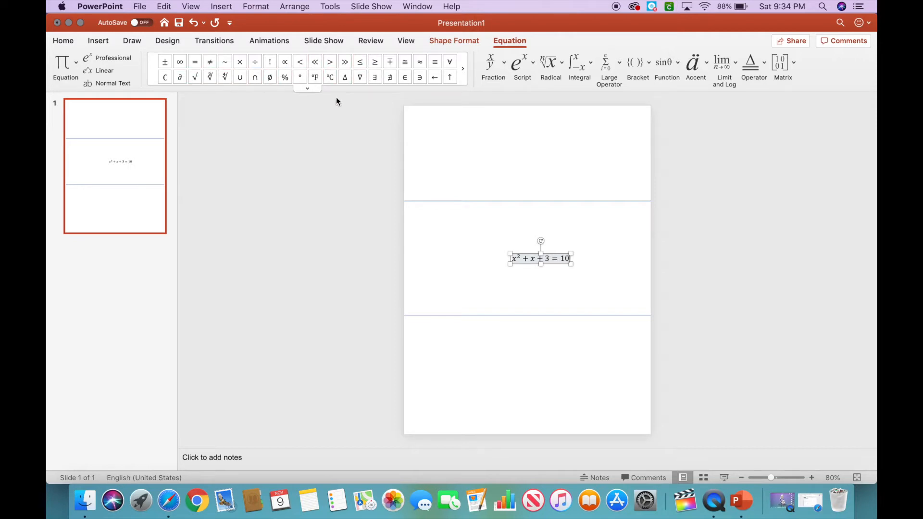
pyautogui.click(463, 76)
pyautogui.click(465, 80)
pyautogui.click(465, 80)
pyautogui.click(465, 80)
pyautogui.click(152, 77)
pyautogui.click(151, 77)
pyautogui.click(151, 76)
pyautogui.click(152, 76)
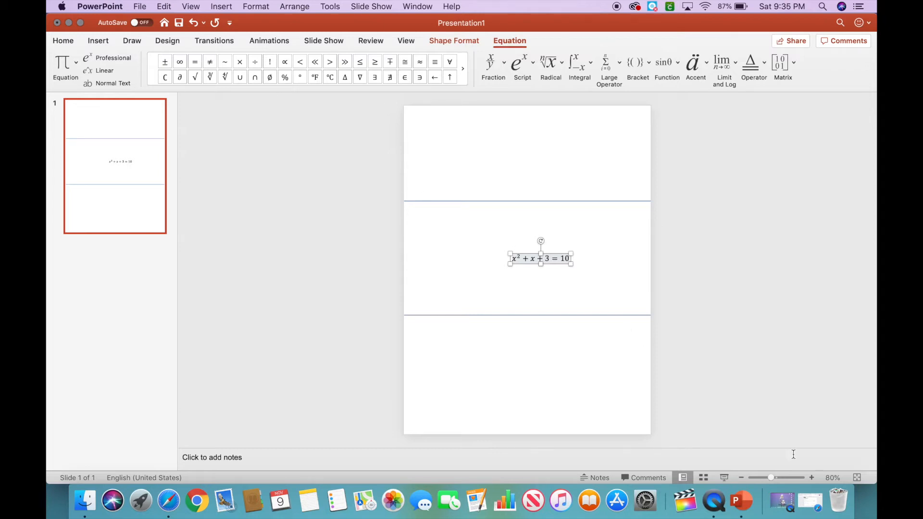
# Switch to the Help Tom Escape form in the browser and scroll through its sections and questions.
pyautogui.click(804, 515)
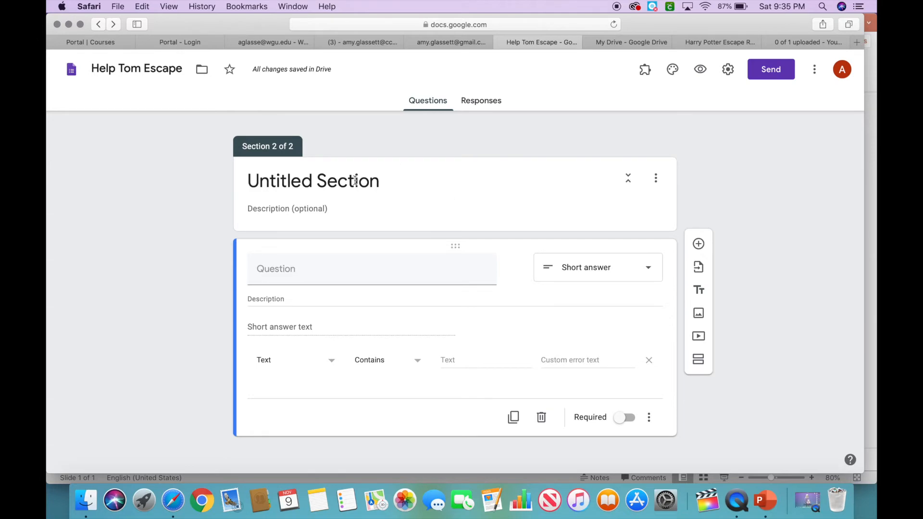
pyautogui.scroll(1, 355, 180)
pyautogui.scroll(-1, 354, 180)
pyautogui.scroll(10, 355, 180)
pyautogui.scroll(-6, 355, 180)
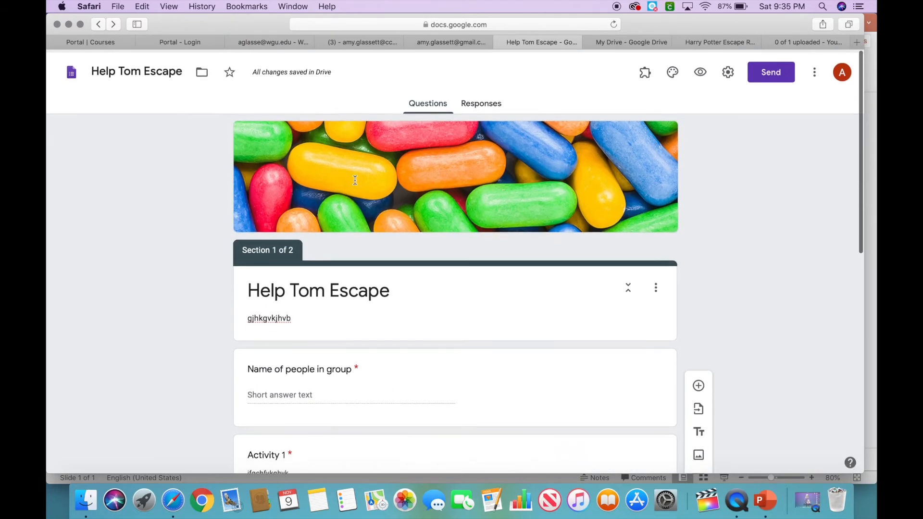
pyautogui.scroll(6, 357, 153)
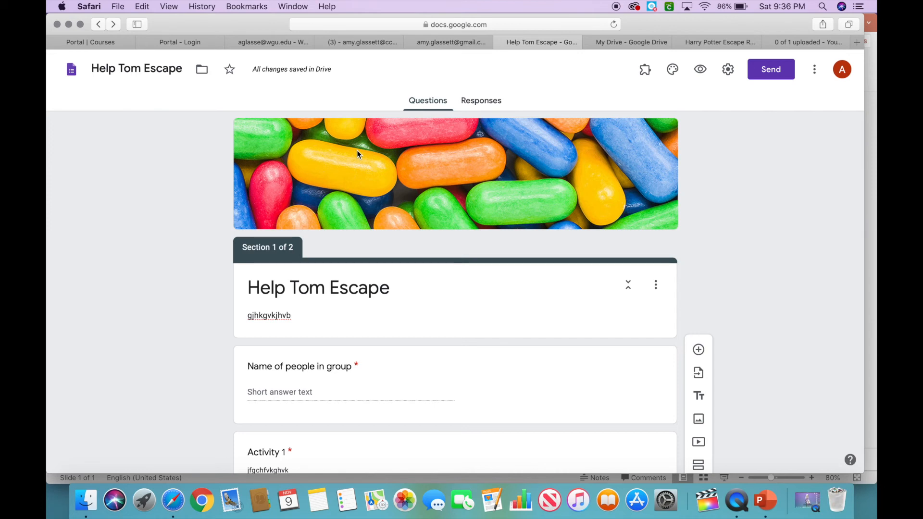
pyautogui.scroll(-5, 356, 151)
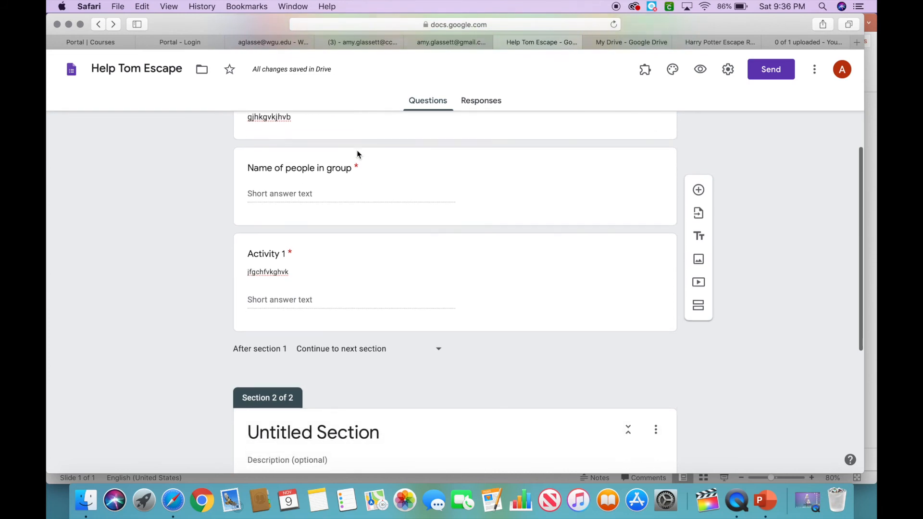
pyautogui.scroll(-1, 357, 154)
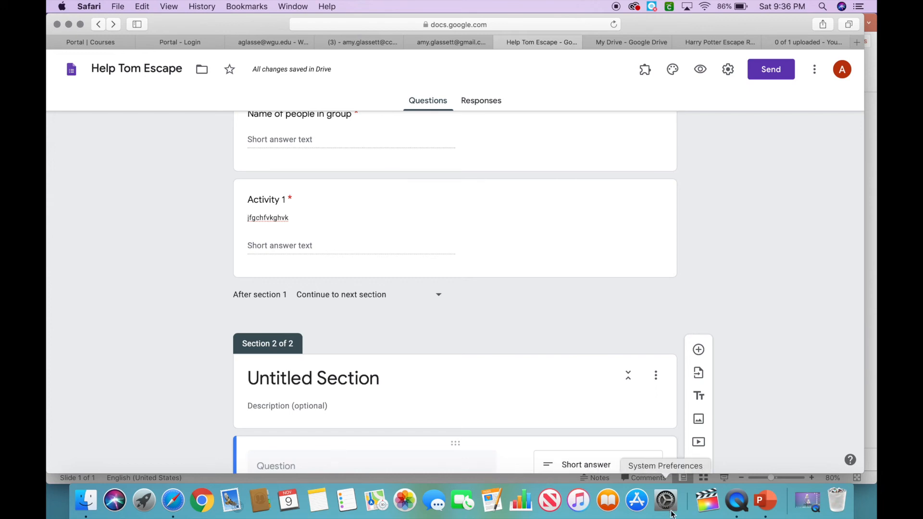
pyautogui.click(736, 498)
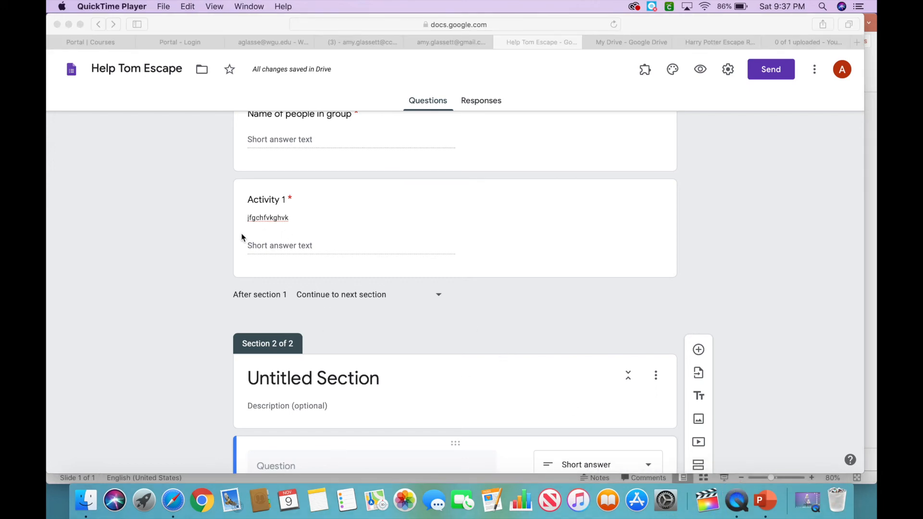
pyautogui.press('ctrl+super+Escape')
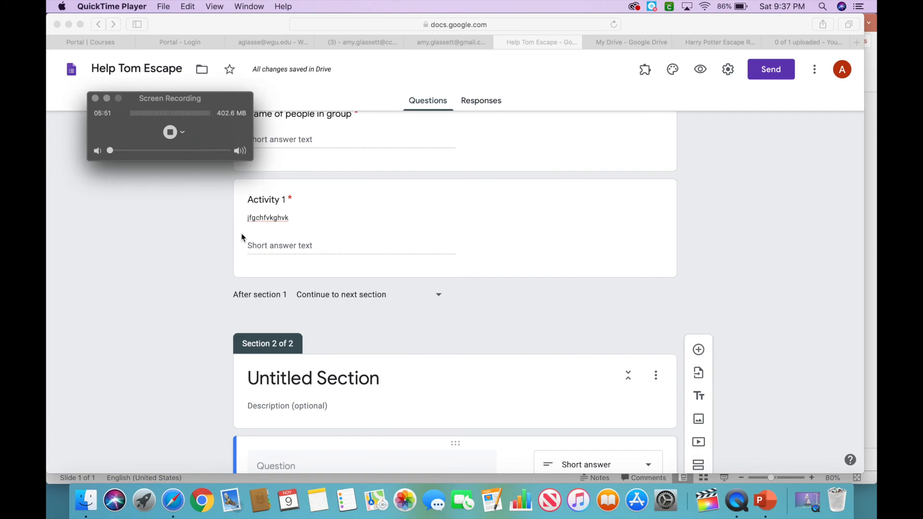